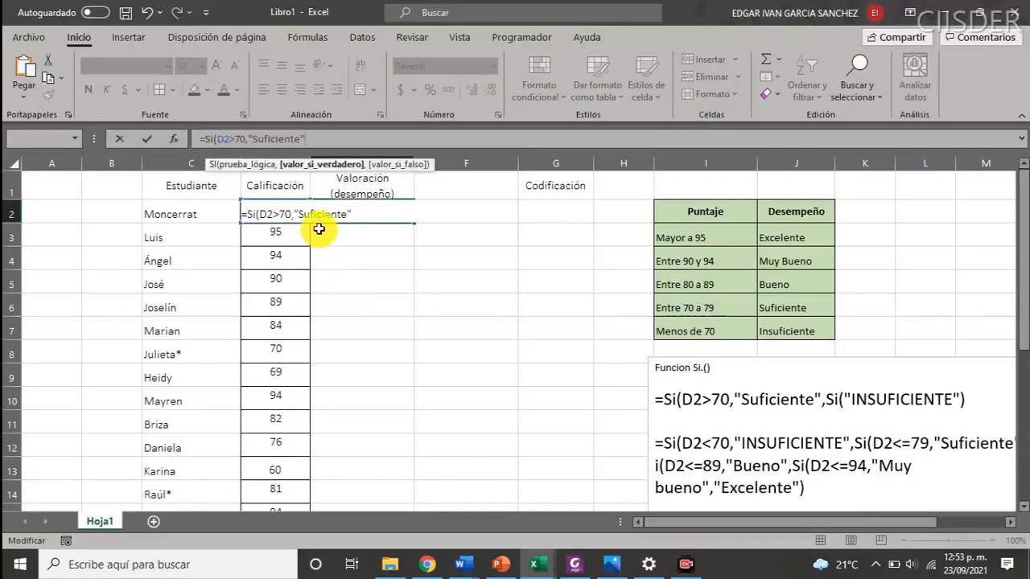
- Cancel the unfinished D2 entry and review the score-to-performance table from Excelente to Insuficiente
key("Escape")
key("Right")
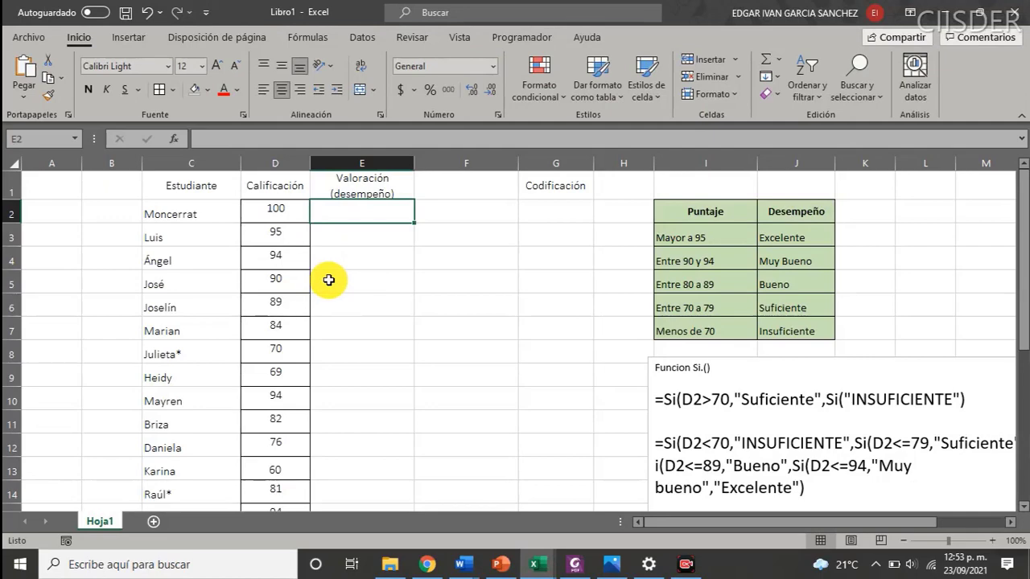
left_click(278, 209)
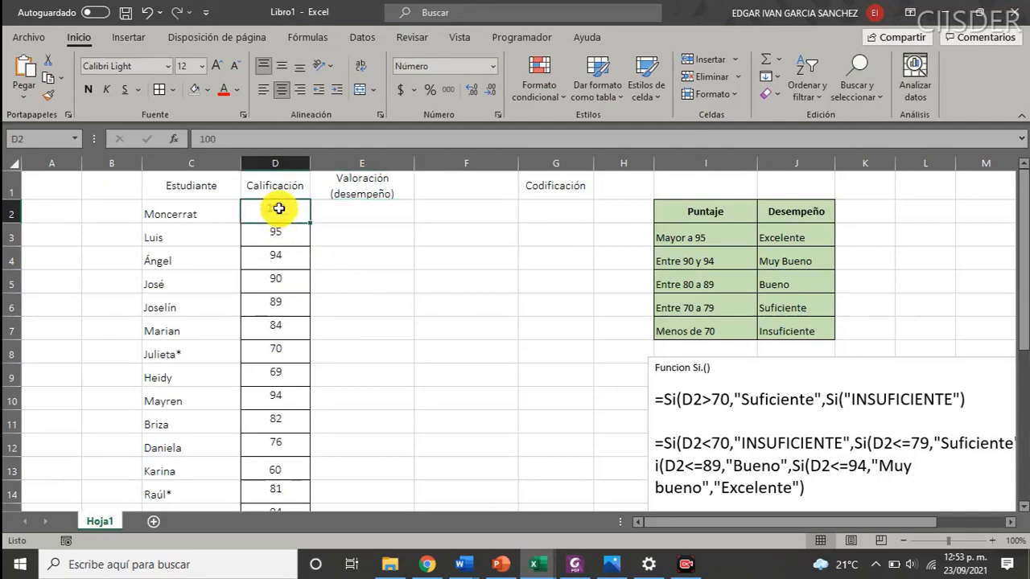
left_click(363, 203)
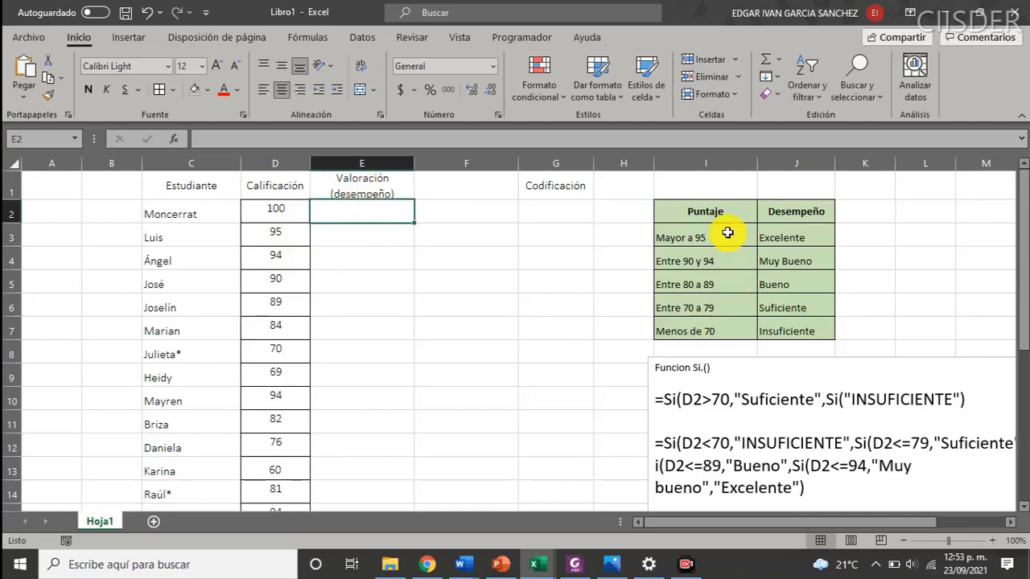
left_click_drag(708, 213, 793, 332)
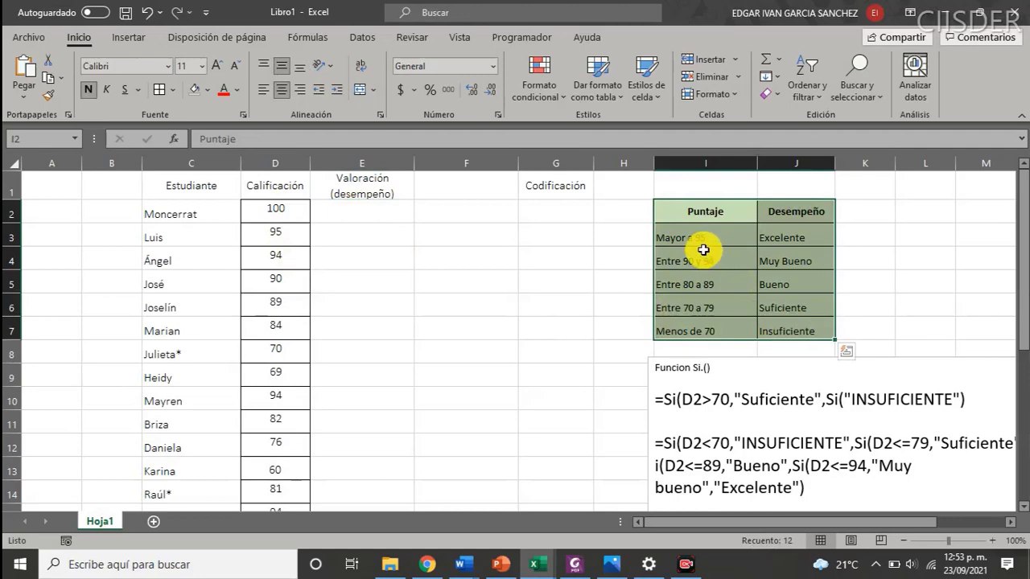
left_click(781, 238)
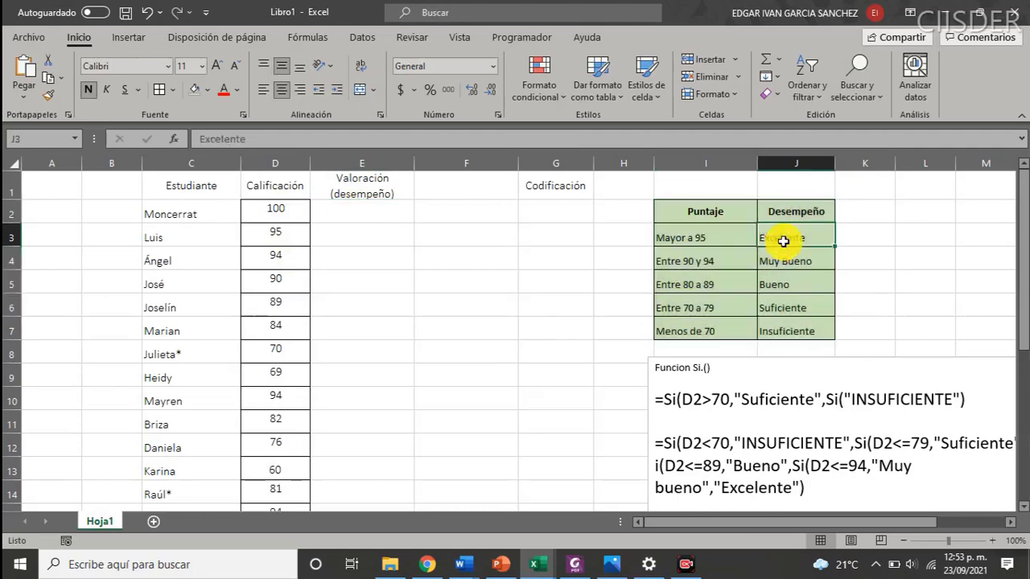
left_click(736, 264)
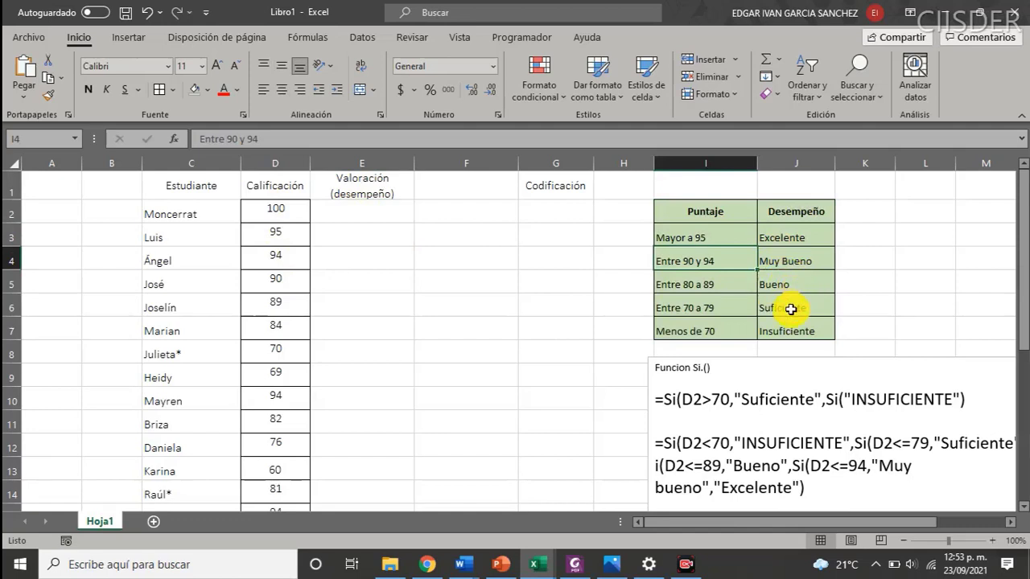
left_click(791, 309)
left_click(788, 330)
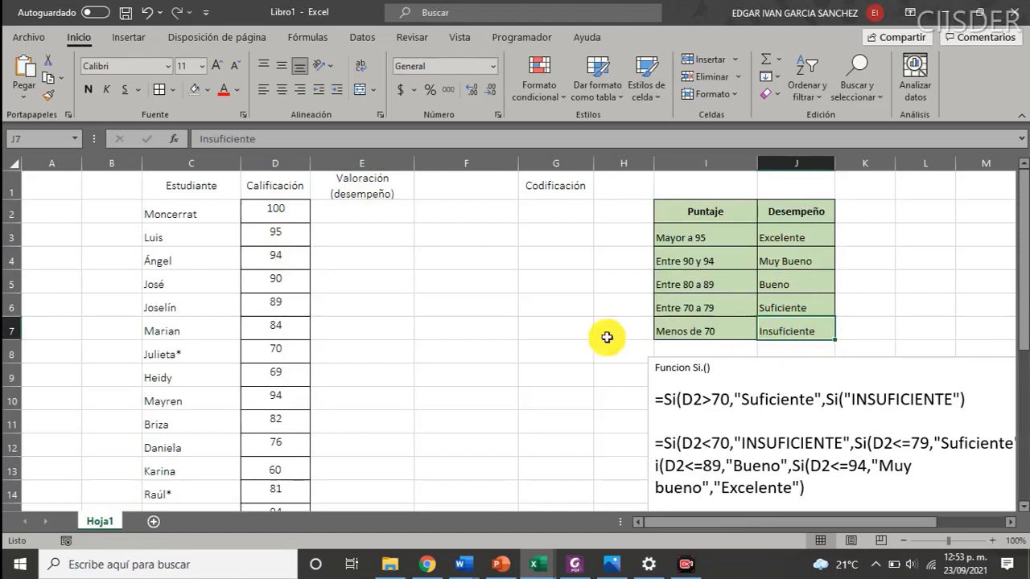
left_click(405, 208)
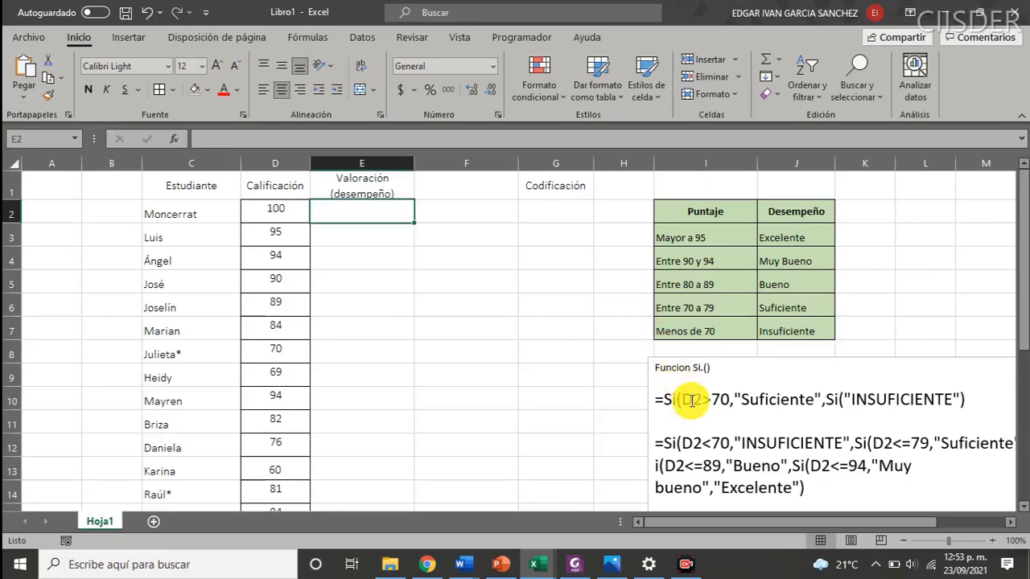
- Walk through the note's first formula, highlighting =Si and the >70 condition
left_click(683, 403)
mouse_move(680, 400)
left_mouse_down()
mouse_move(659, 401)
mouse_move(702, 399)
left_mouse_up()
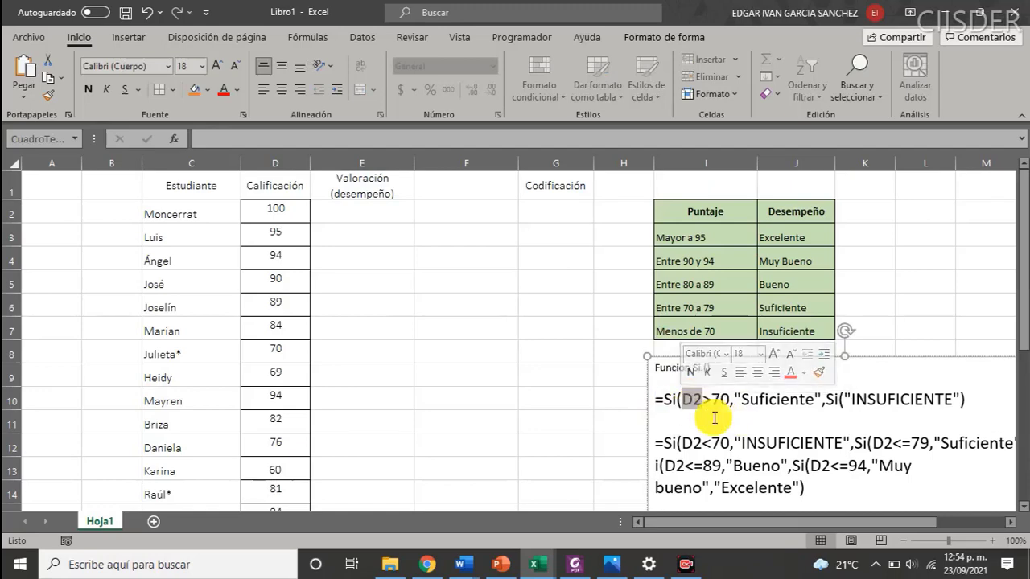
left_click(690, 400)
left_click_drag(712, 401, 727, 402)
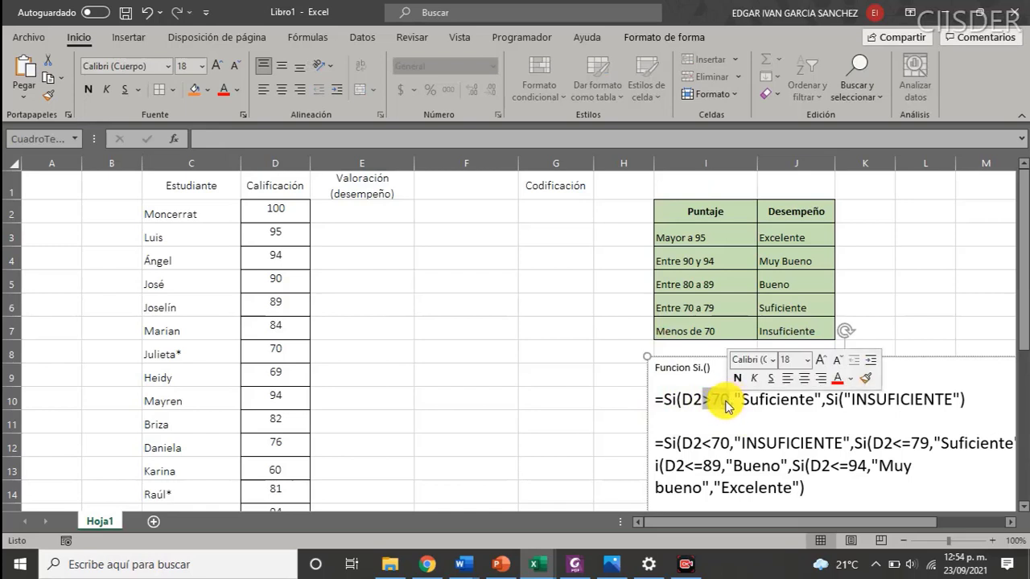
left_click(726, 412)
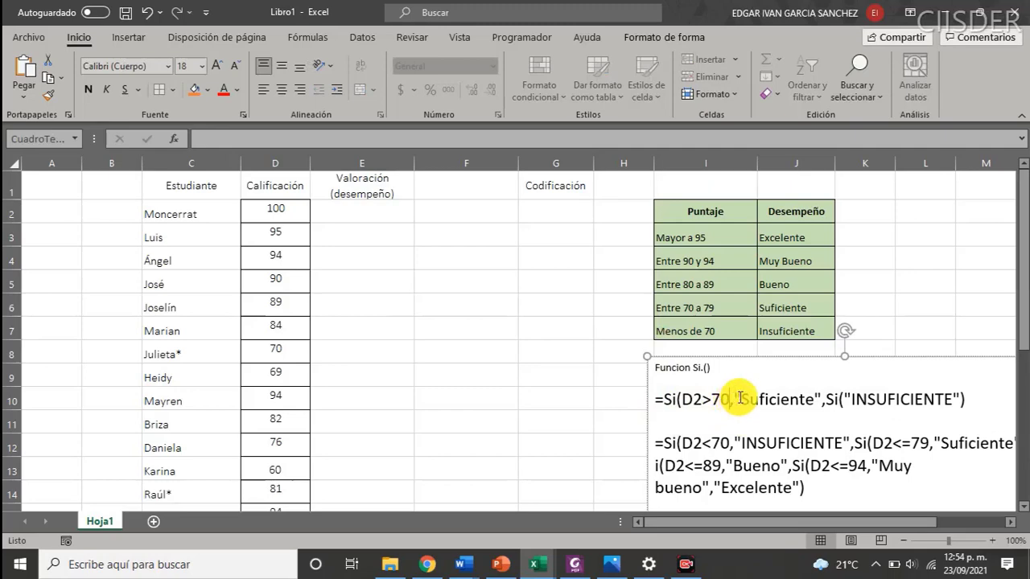
- Delete the extra nested Si( so the line reads =Si(D2>70,"Suficiente","INSUFICIENTE"), then select it
mouse_move(824, 399)
left_mouse_down()
mouse_move(739, 403)
mouse_move(843, 400)
left_mouse_up()
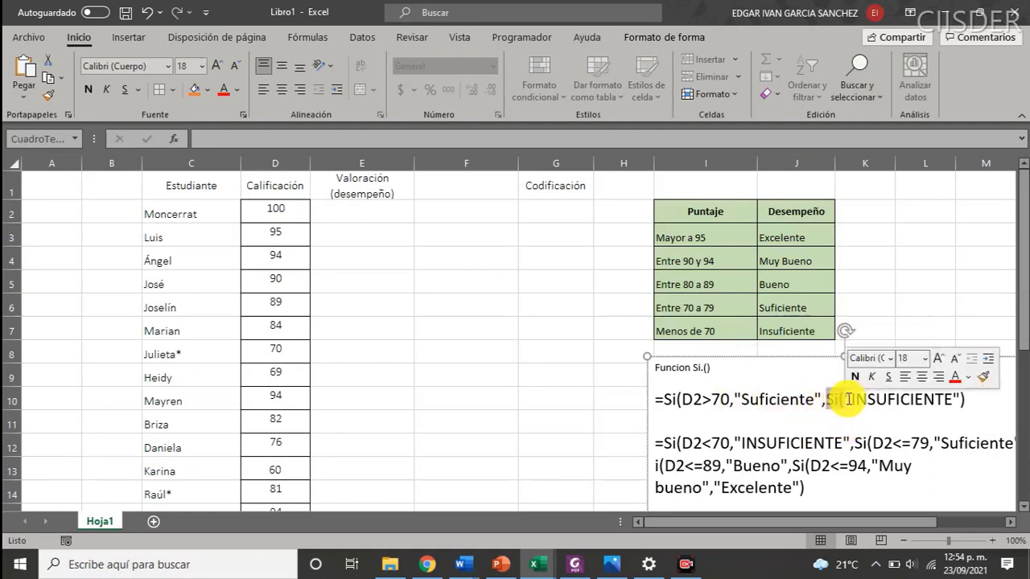
key("Delete")
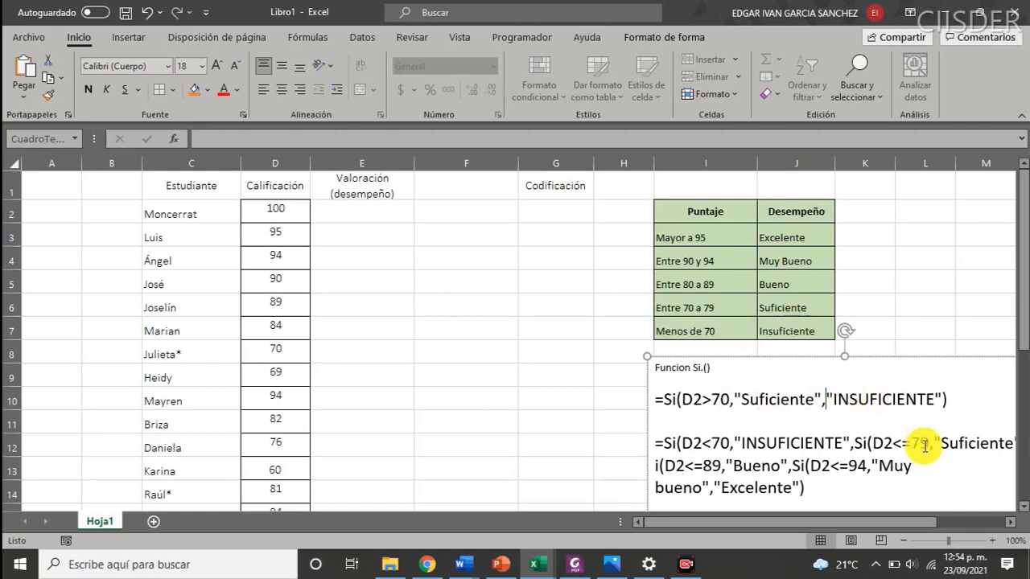
left_click(829, 402)
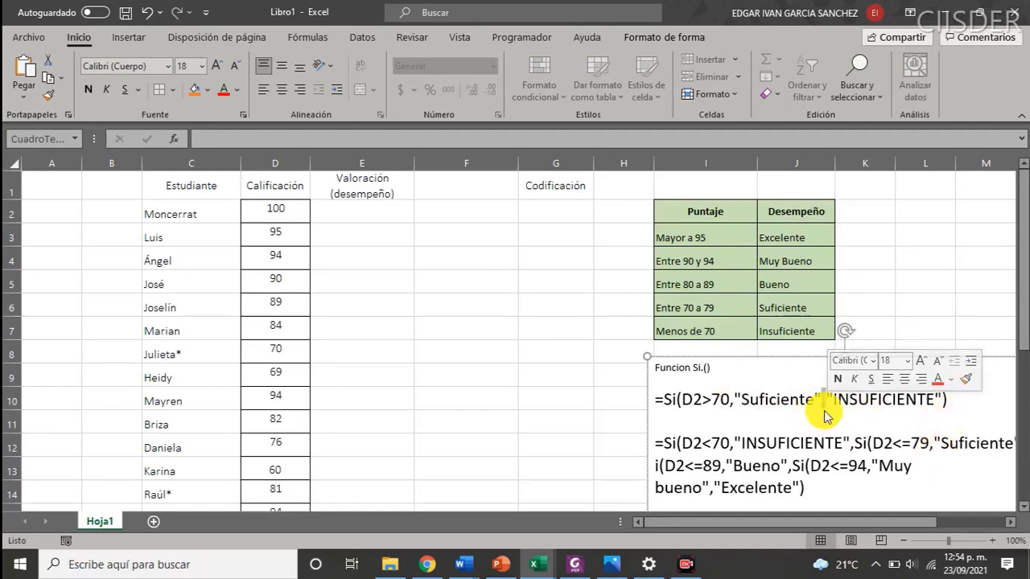
left_click(877, 400)
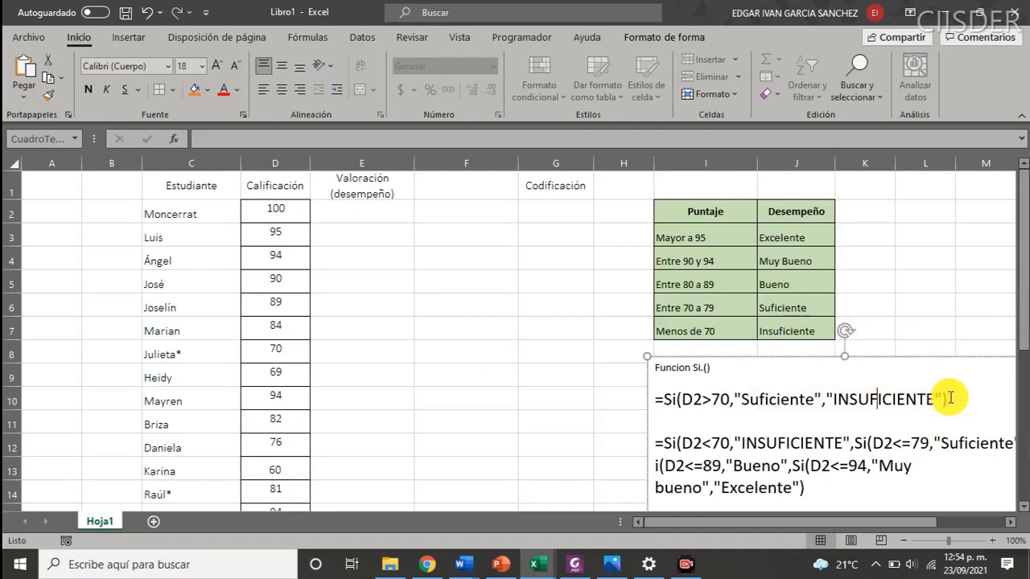
left_click_drag(946, 399, 657, 408)
key("ctrl+c")
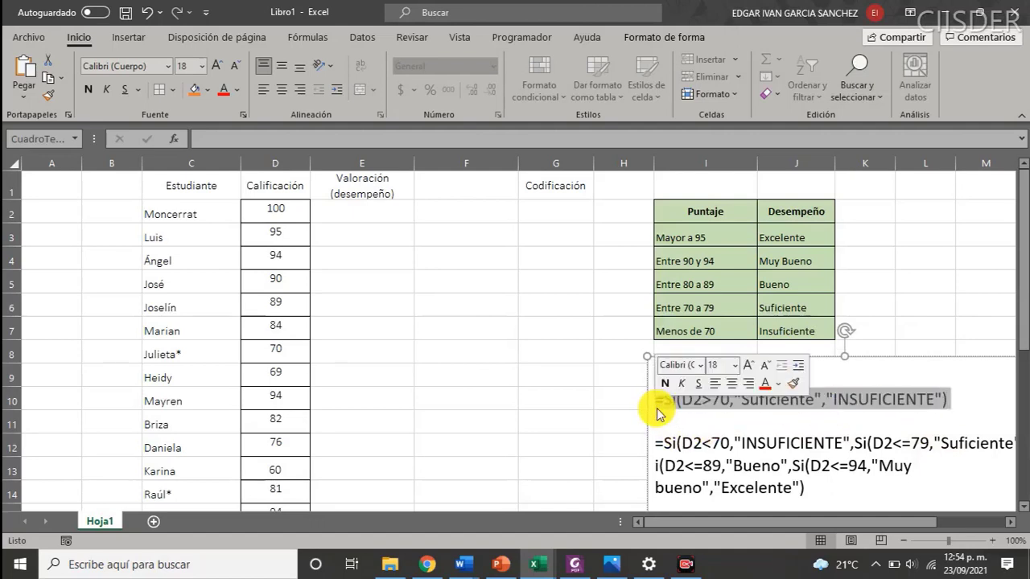
- Try pasting the formula into the formula bar and dismiss the range-reference error
left_click(311, 144)
key("ctrl+v")
key("Return")
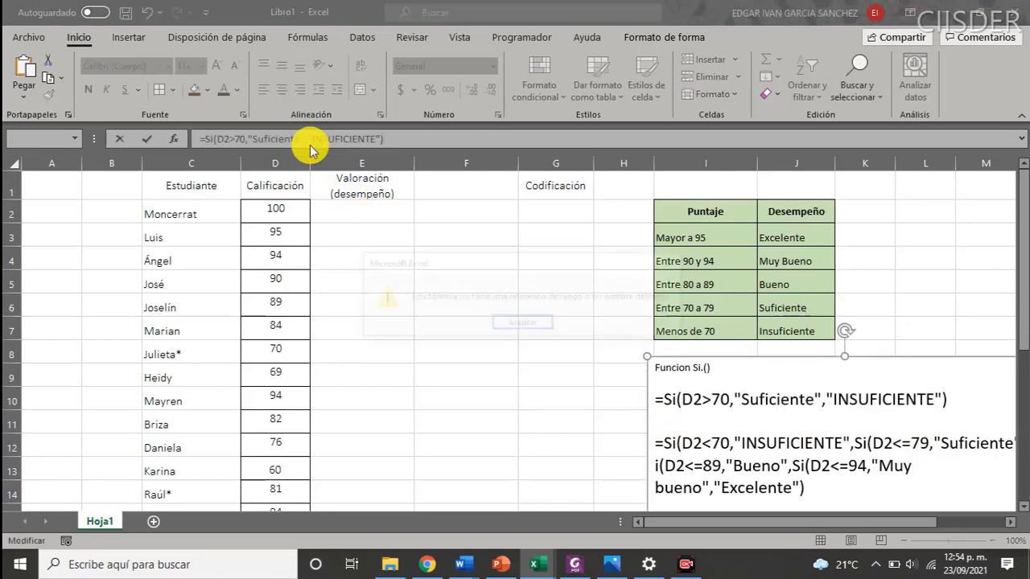
left_click(525, 324)
left_click(214, 139)
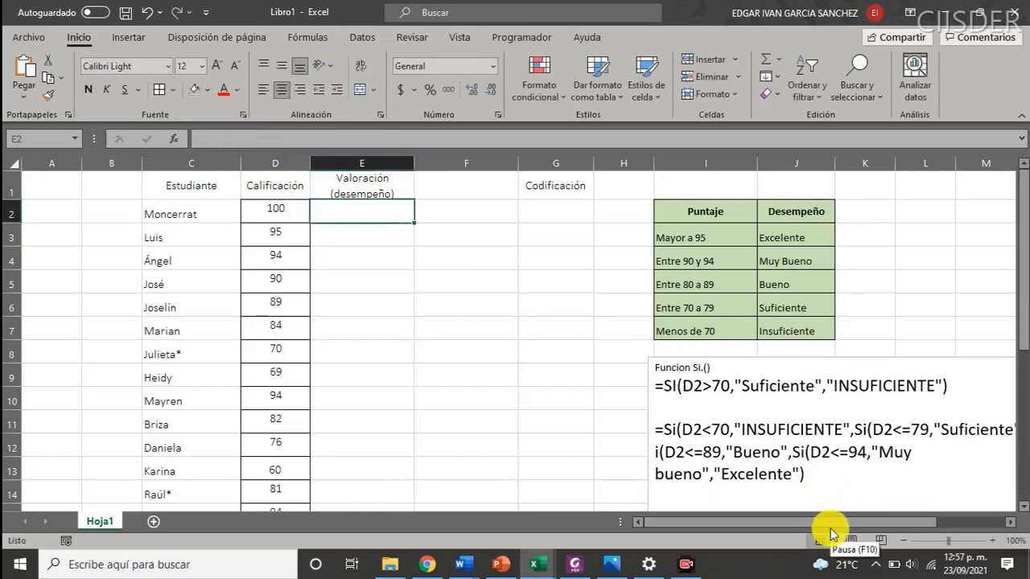
- Select the uppercase =SI(D2>70,"Suficiente","INSUFICIENTE") line in the note, leaving E2 empty
left_click(821, 385)
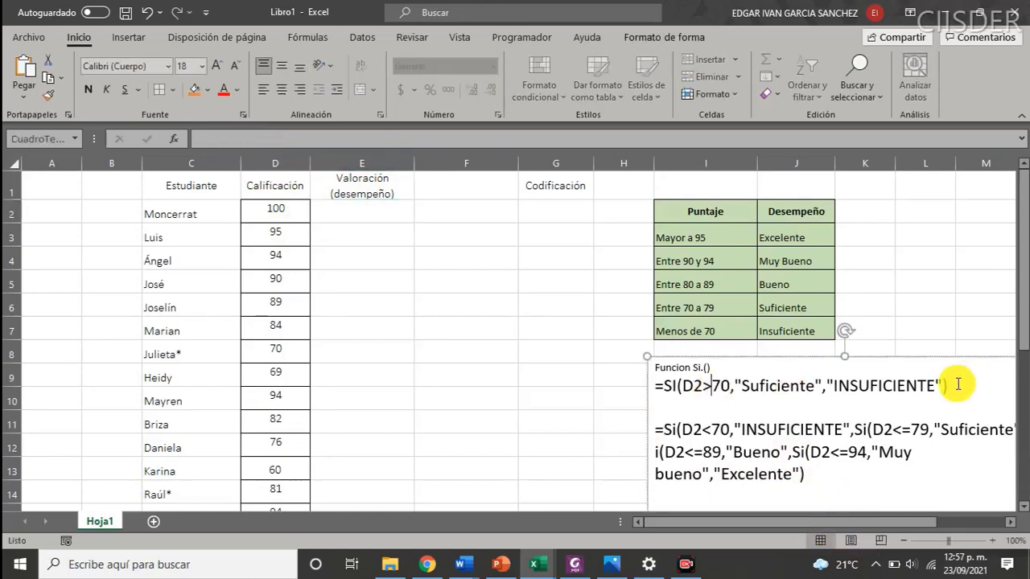
left_click_drag(958, 386, 645, 388)
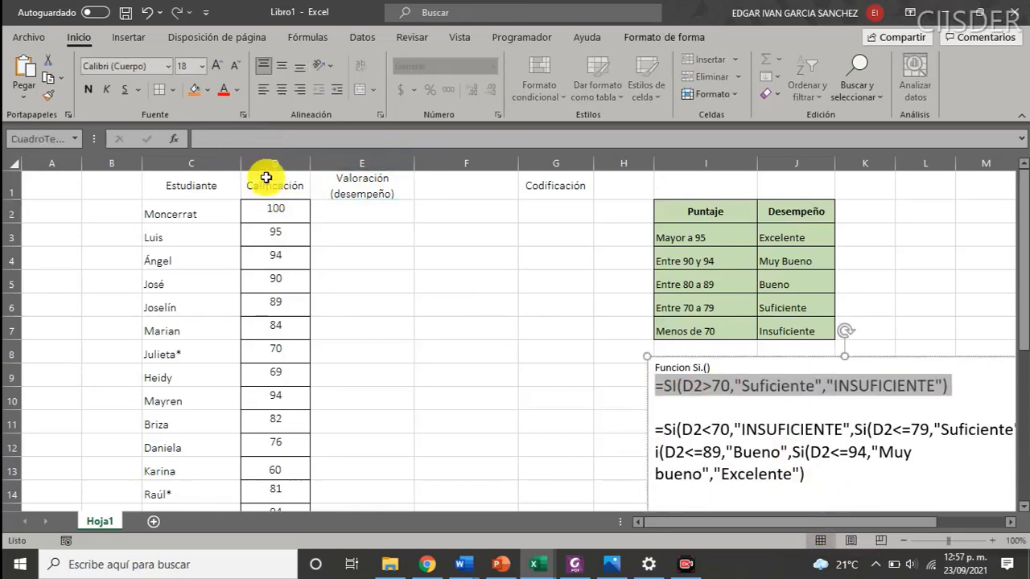
left_click(364, 215)
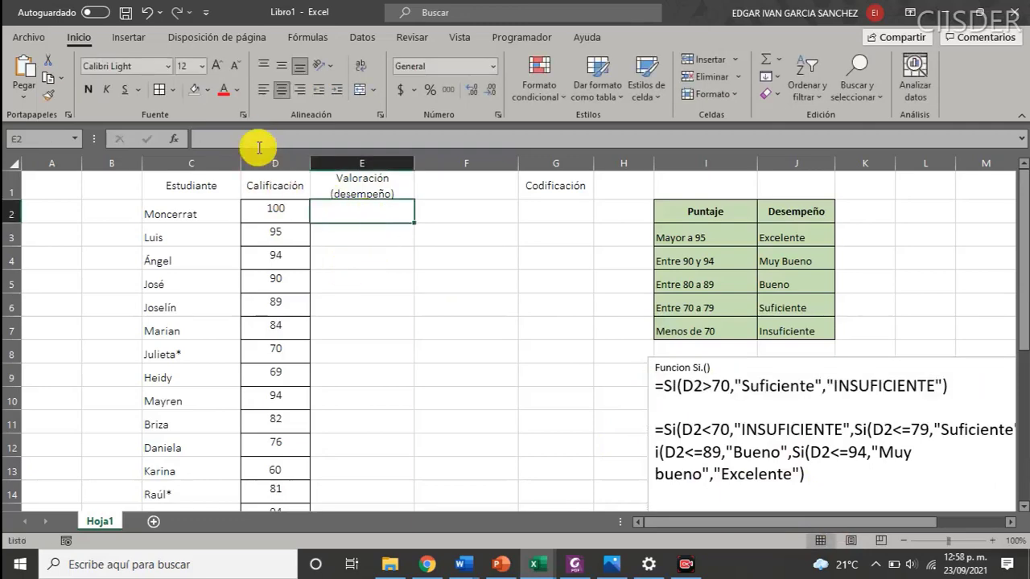
- Paste =SI(D2>70,"Suficiente","INSUFICIENTE") into E2 so it shows Suficiente for 100
double_click(343, 212)
type("=SI(D2>70,\"Suficiente\",\"INSUFICIENTE\")")
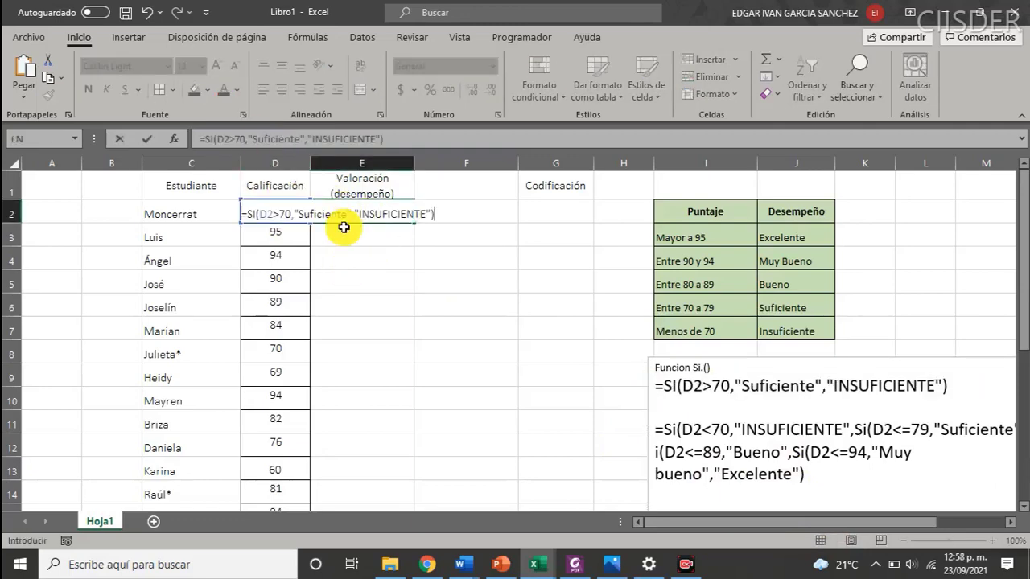
key("Return")
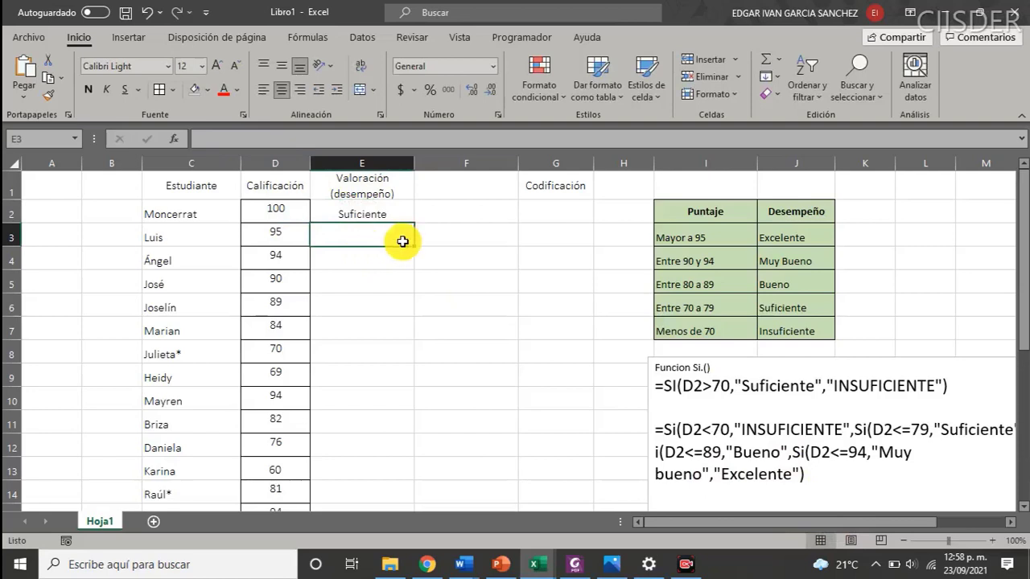
left_click(368, 216)
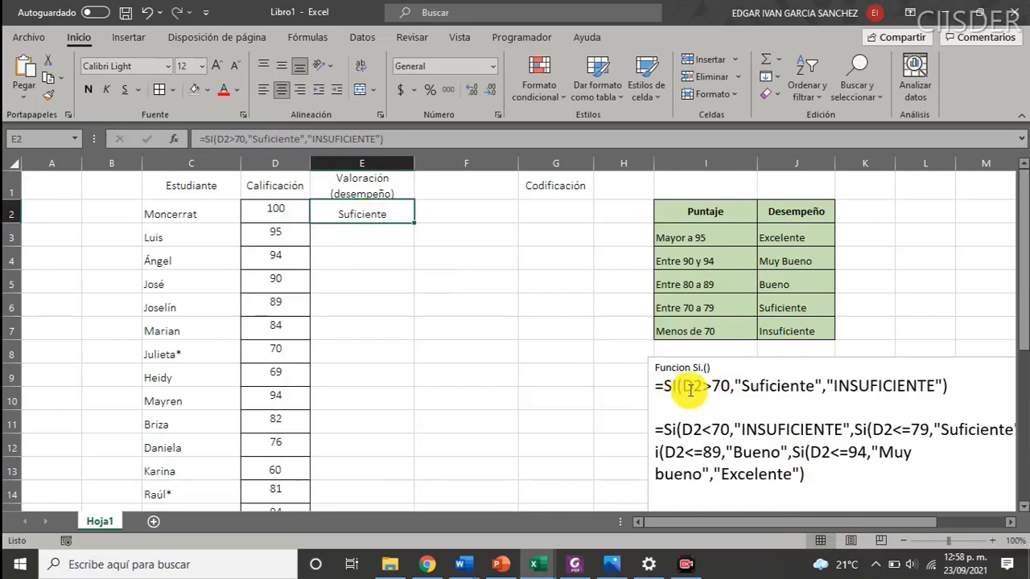
- Review the formula's D2>70 condition, 70 threshold and Suficiente result in the note, then recheck E2
left_click_drag(681, 388, 719, 397)
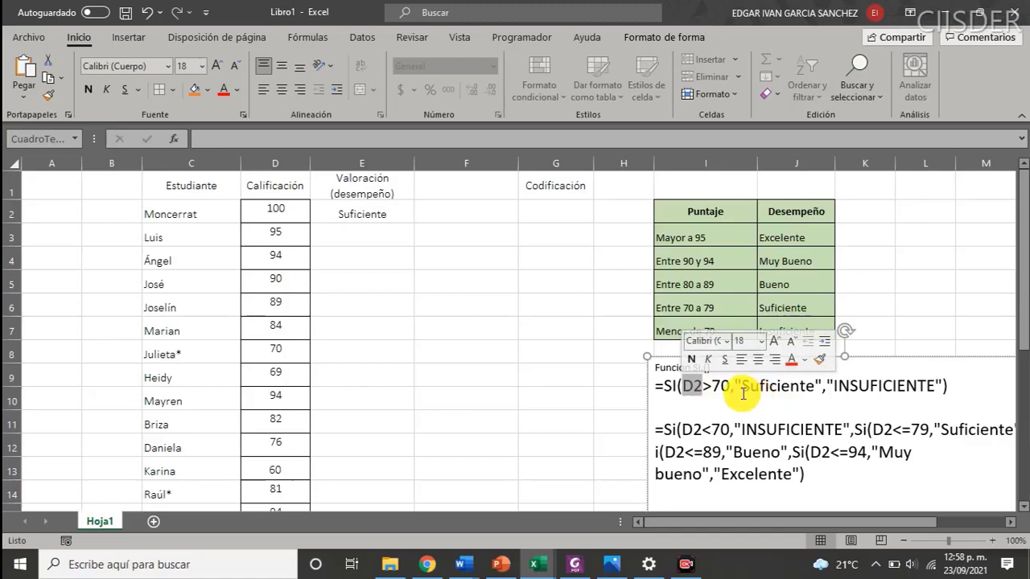
double_click(760, 387)
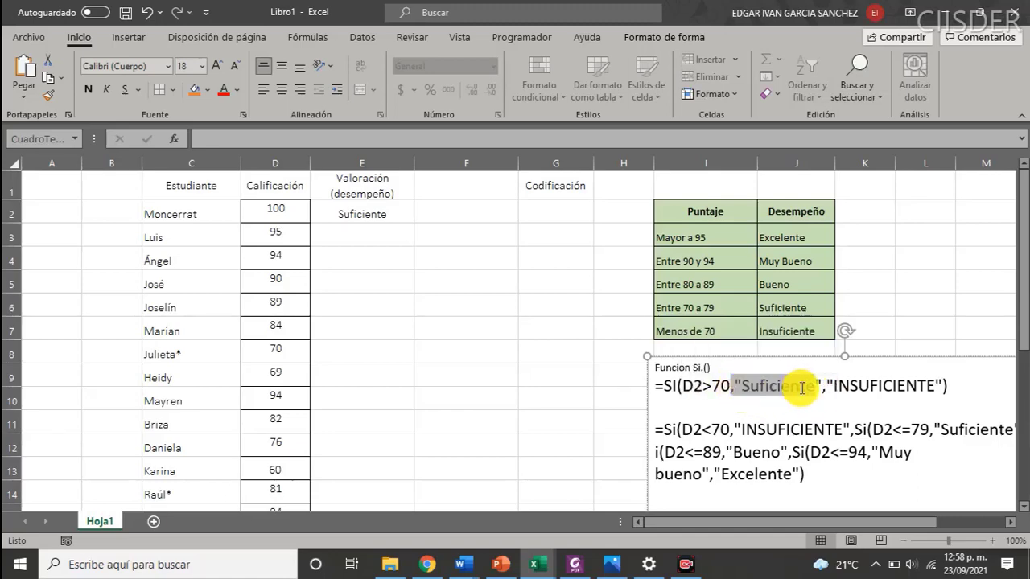
left_click(731, 387)
double_click(727, 387)
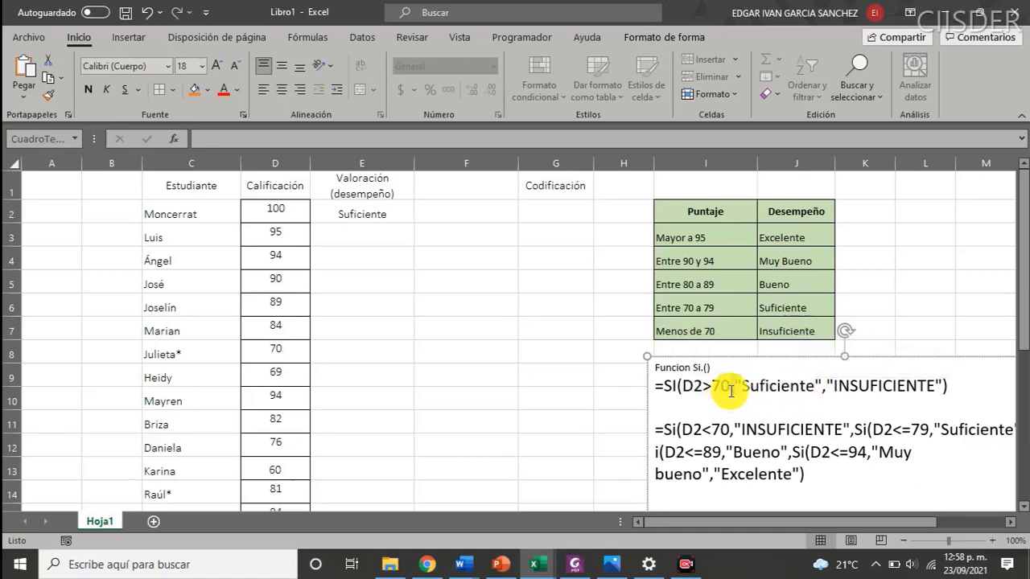
left_click_drag(741, 387, 815, 388)
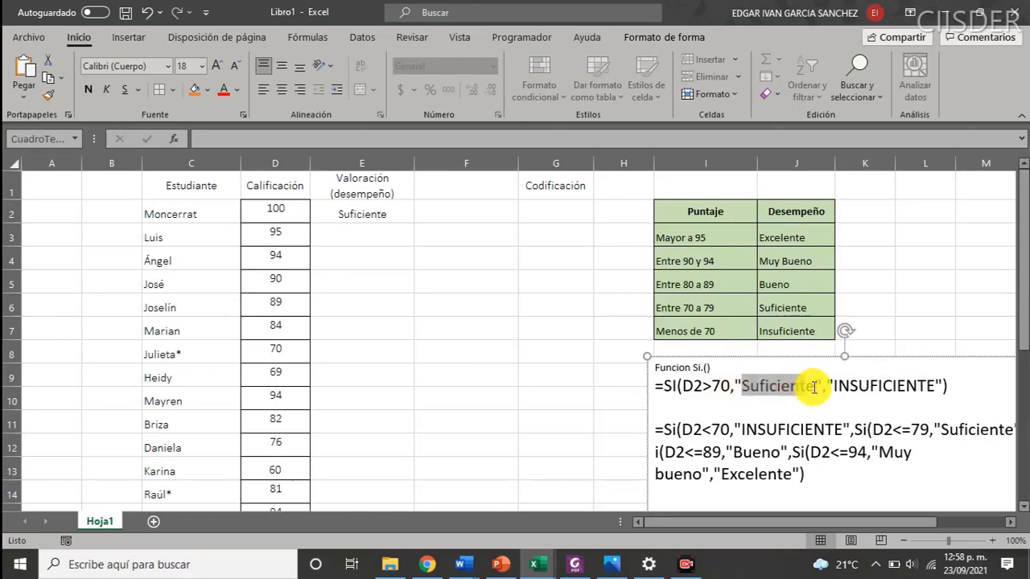
key("Down")
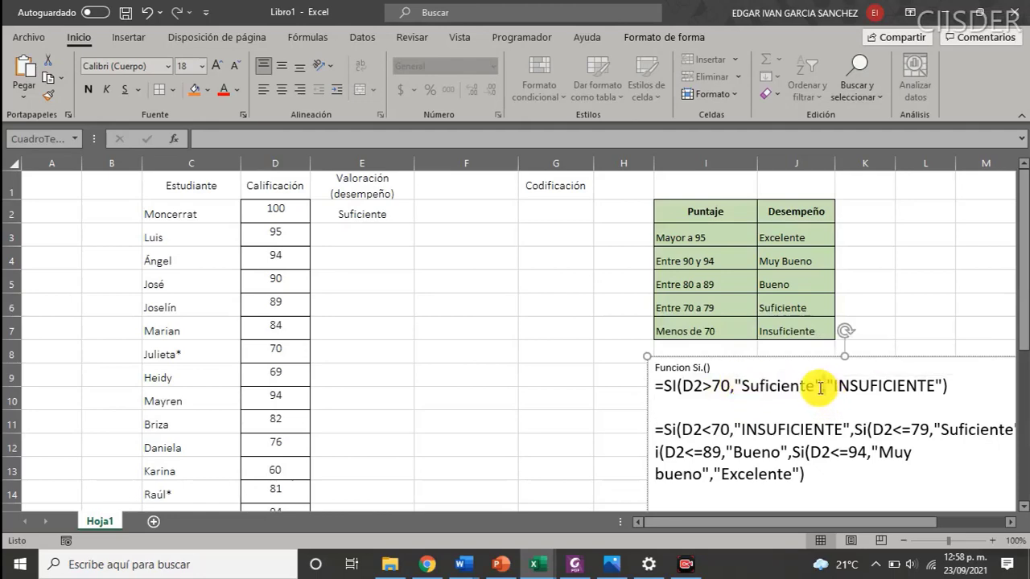
double_click(821, 387)
left_click_drag(829, 387, 943, 386)
left_click(948, 386)
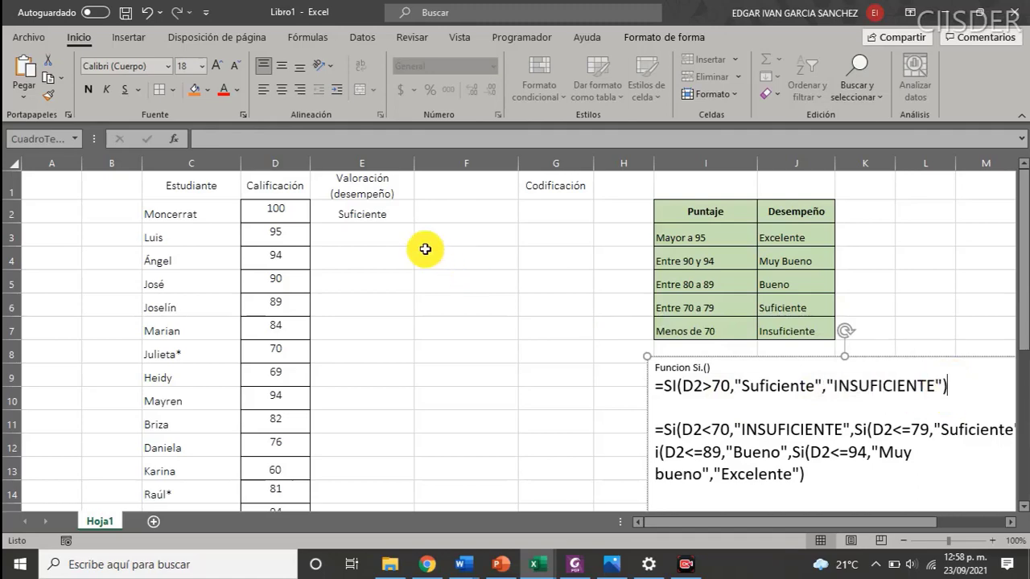
left_click(374, 214)
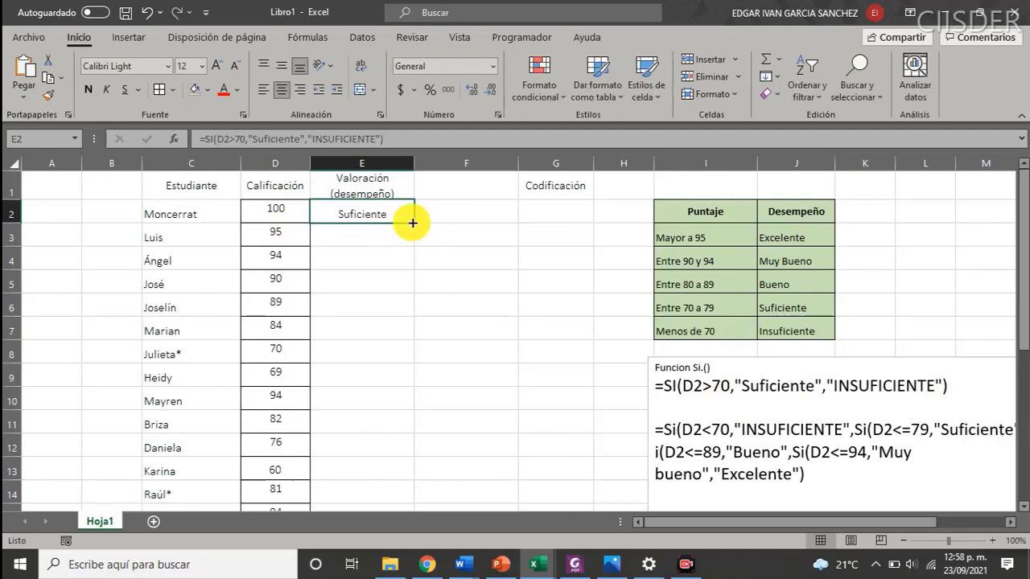
- Fill the E2 SI formula down column E to row 24
mouse_move(412, 223)
left_mouse_down()
mouse_move(433, 505)
mouse_move(415, 473)
left_mouse_up()
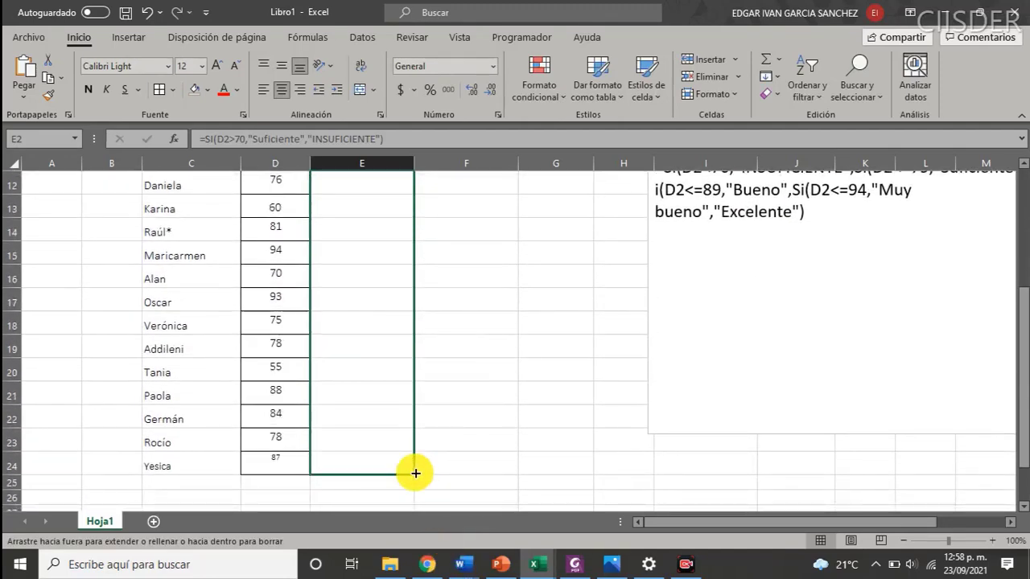
left_click_drag(415, 473, 415, 473)
scroll(395, 414, "up", 4)
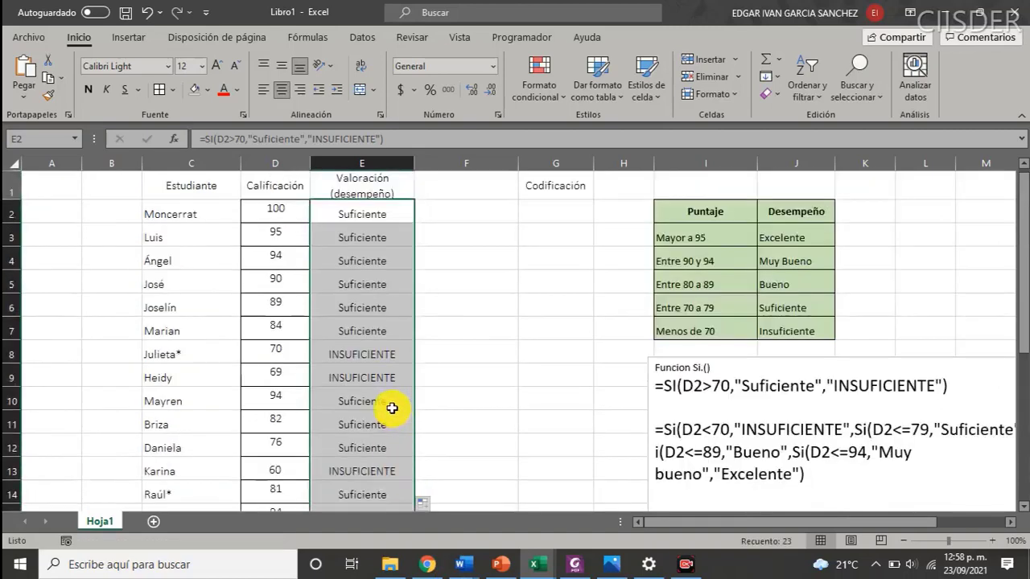
left_click(407, 224)
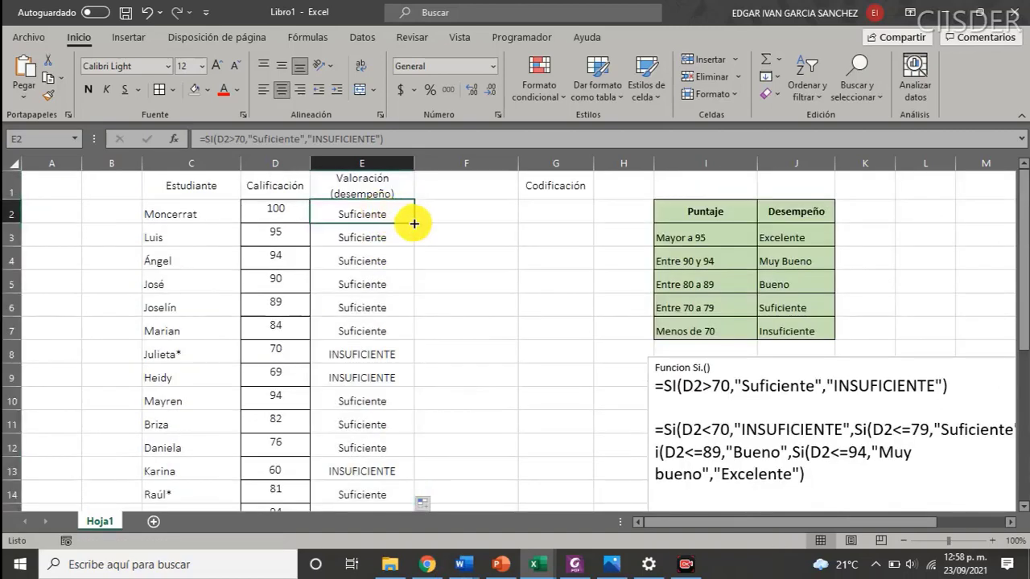
mouse_move(413, 223)
left_mouse_down()
mouse_move(385, 466)
mouse_move(391, 448)
left_mouse_up()
scroll(384, 419, "up", 4)
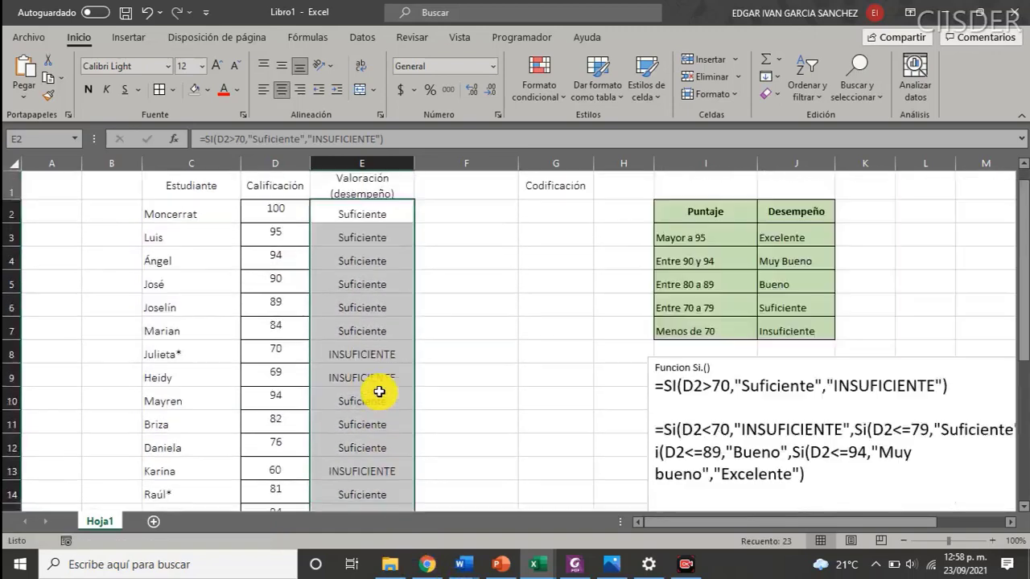
left_click(375, 215)
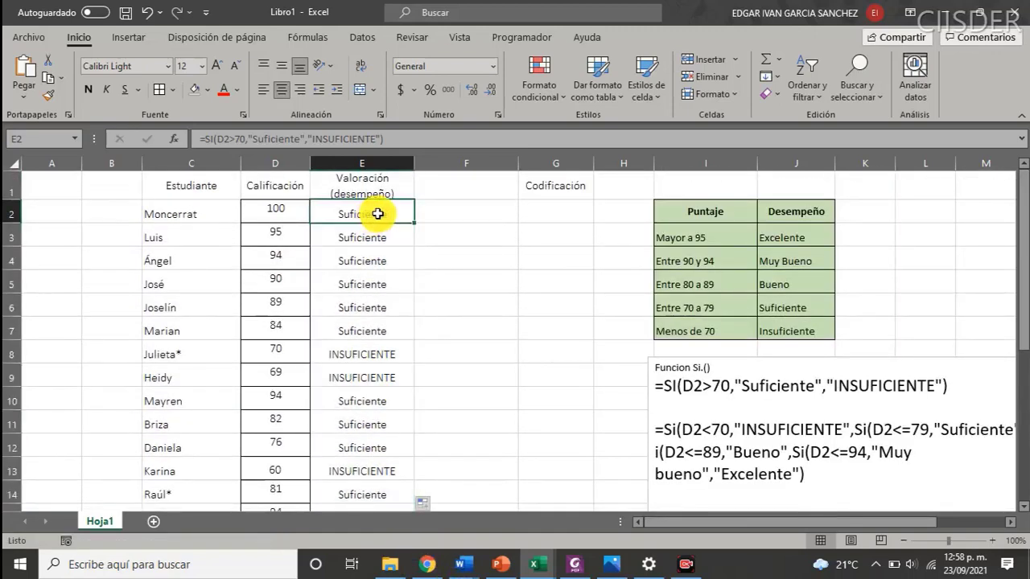
- Step through column E checking each Suficiente or INSUFICIENTE result
key("Down")
key("Down")
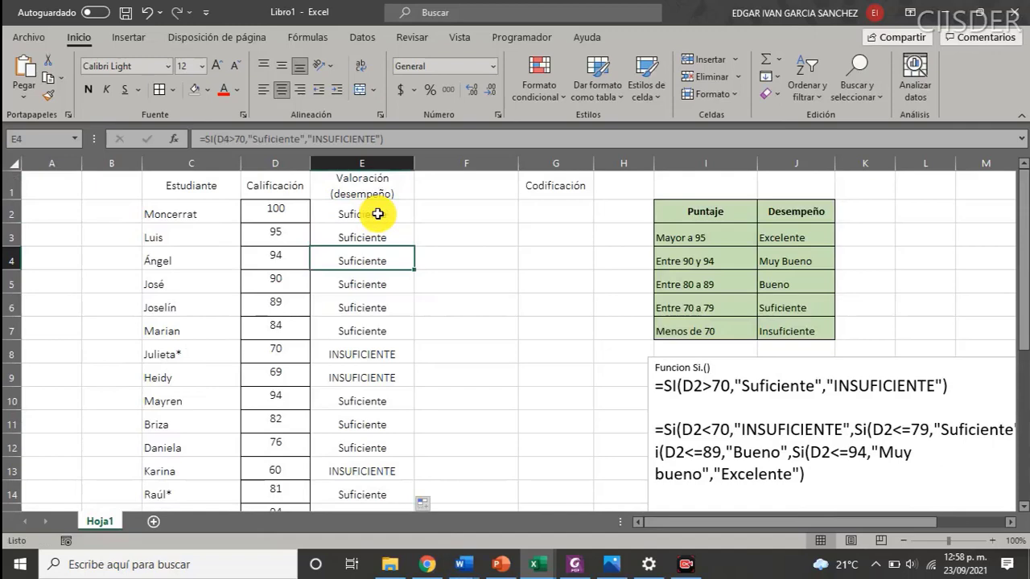
left_click(377, 213)
key("Down")
key("Down")
key("Down")
key("Down")
key("Down")
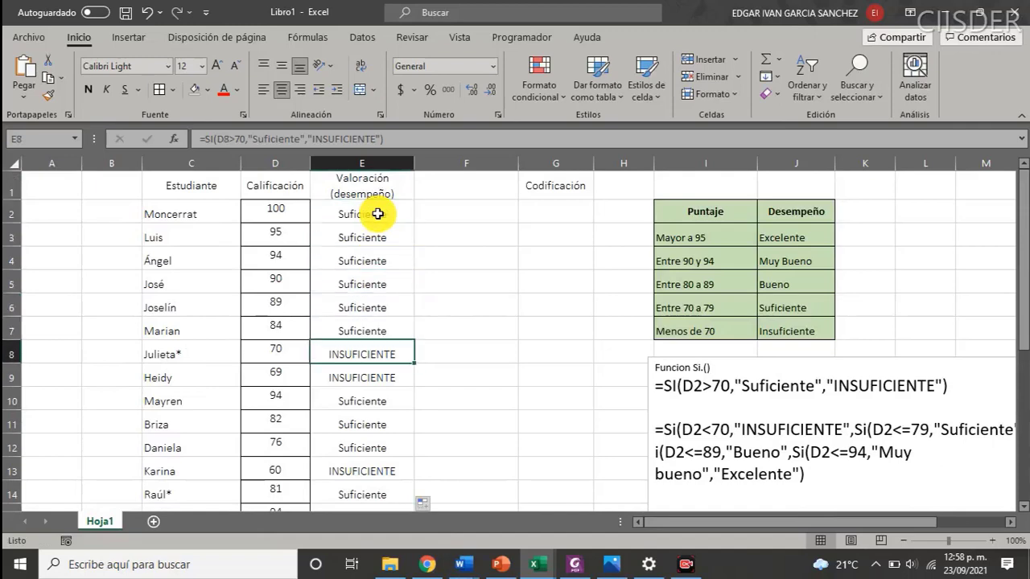
key("Up")
key("Up")
key("Up")
key("Down")
key("Down")
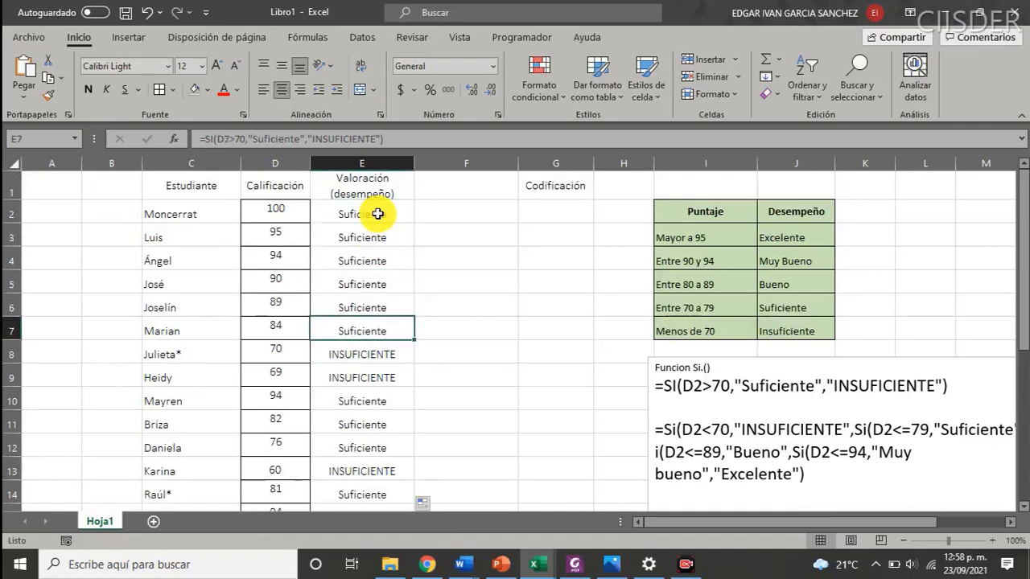
key("Down")
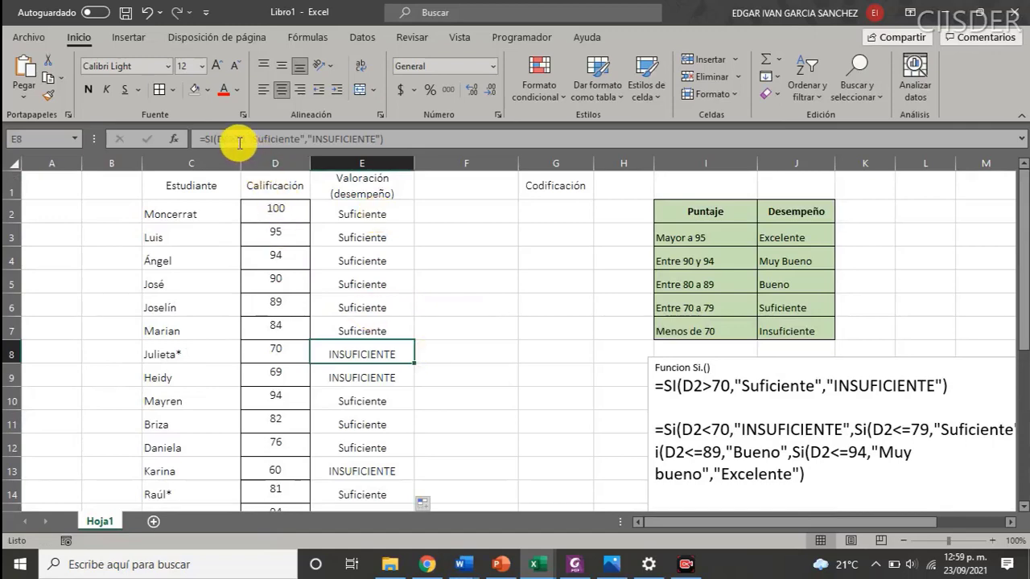
- Change E2's formula to =SI(D2>=70,"Suficiente","INSUFICIENTE")
left_click(236, 139)
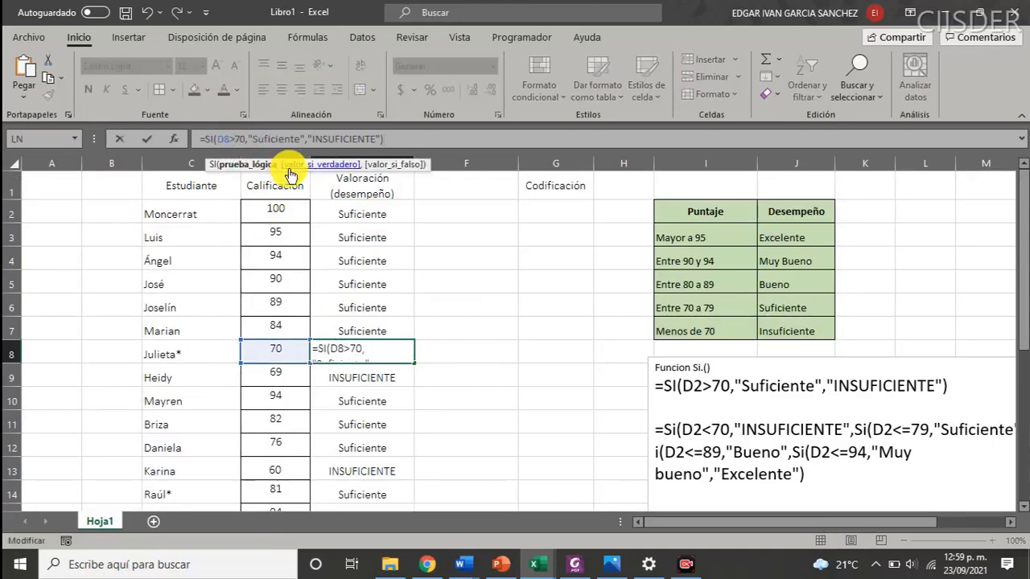
type("=")
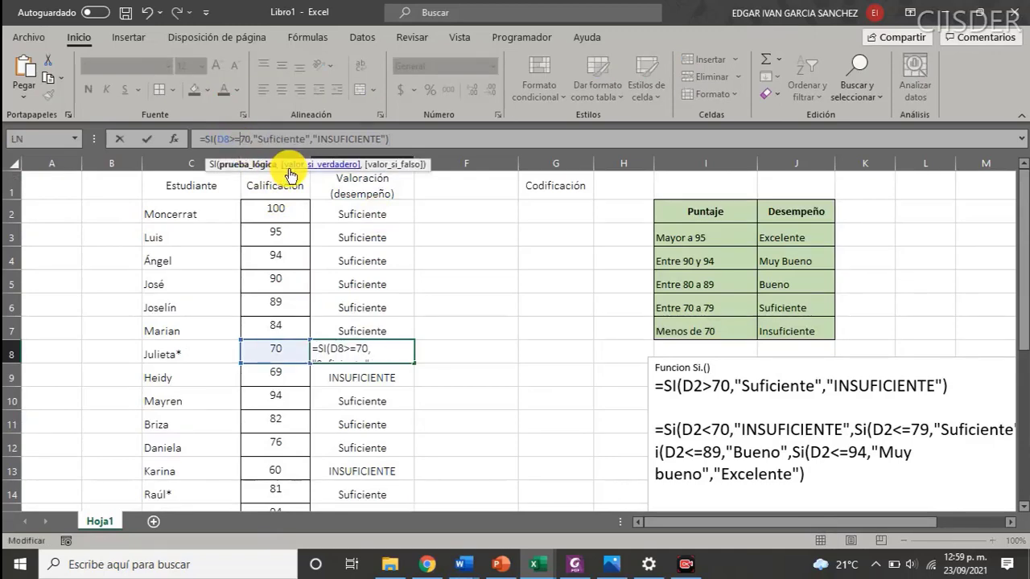
key("Return")
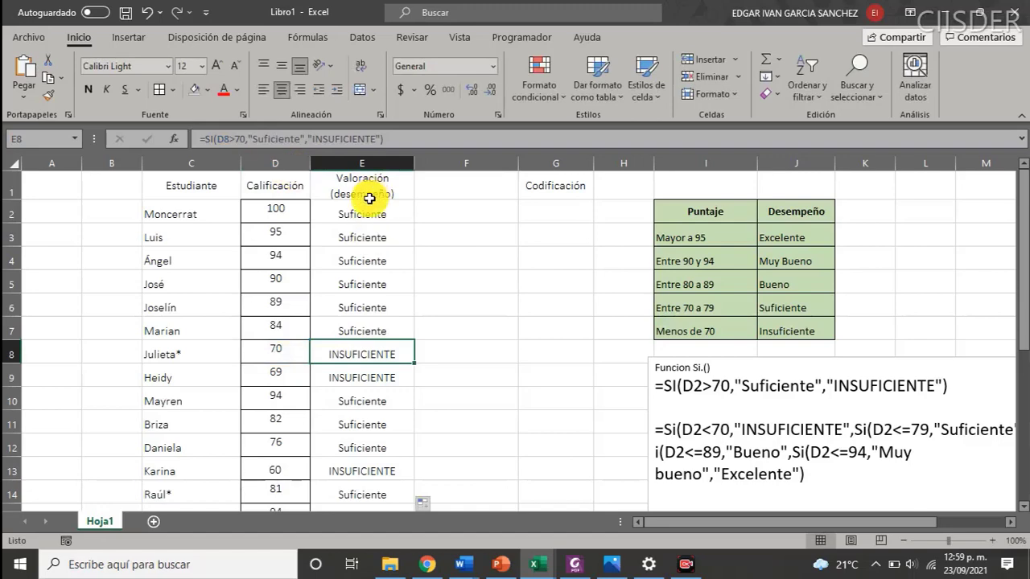
left_click(362, 213)
left_click(237, 138)
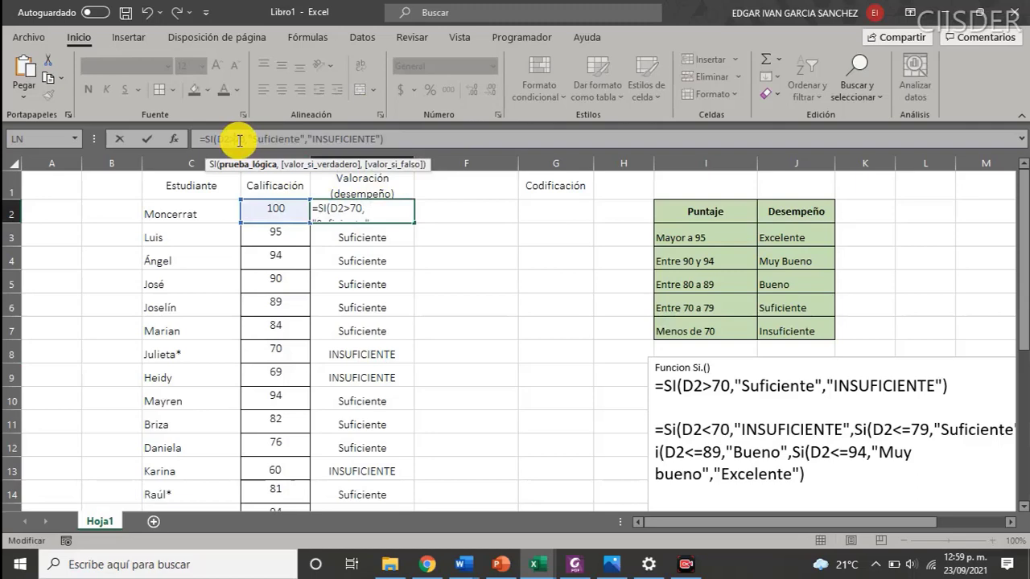
type("=")
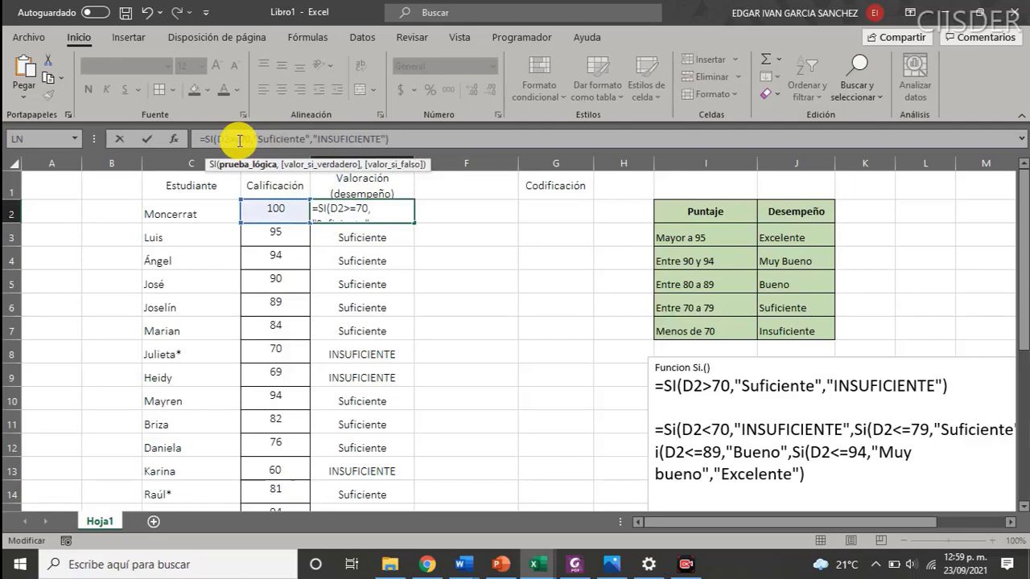
key("Return")
- Fill the >=70 formula down to E24 and check the results for grades 69 and 70
left_click_drag(363, 237, 481, 416)
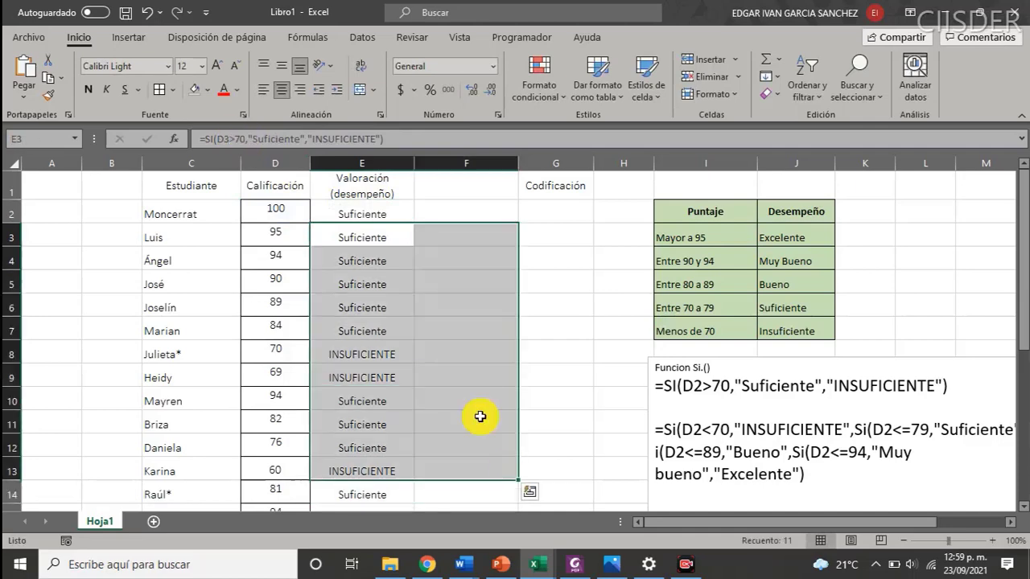
left_click(394, 211)
mouse_move(413, 224)
left_mouse_down()
mouse_move(424, 379)
mouse_move(405, 490)
mouse_move(383, 398)
left_mouse_up()
scroll(384, 407, "up", 5)
left_click(364, 384)
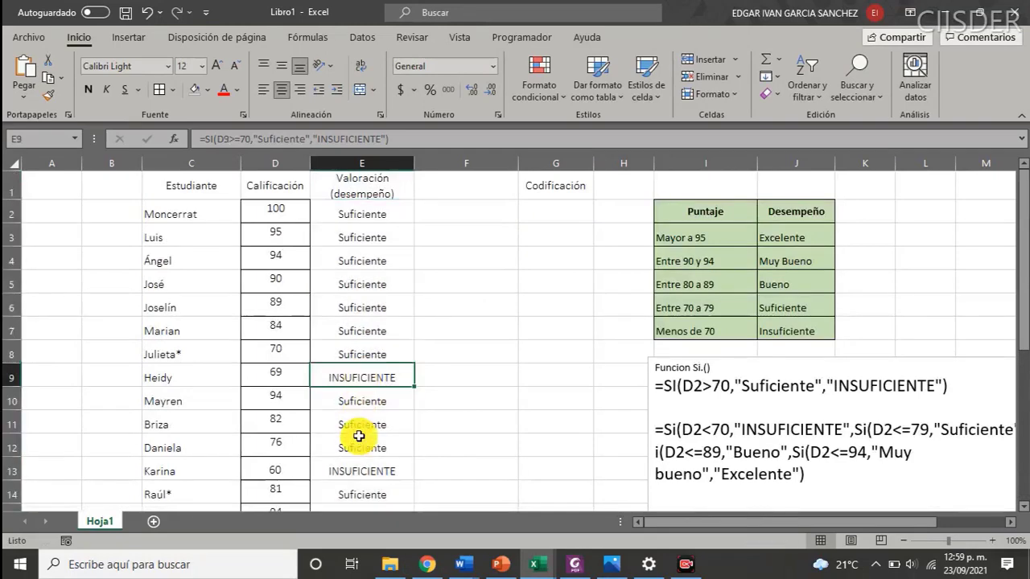
scroll(347, 404, "down", 1)
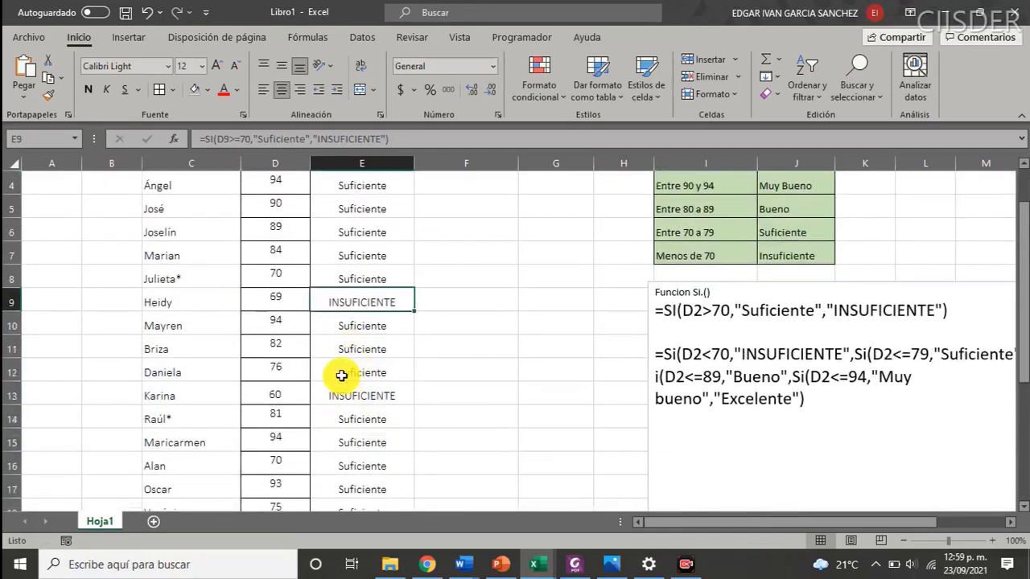
left_click(349, 278)
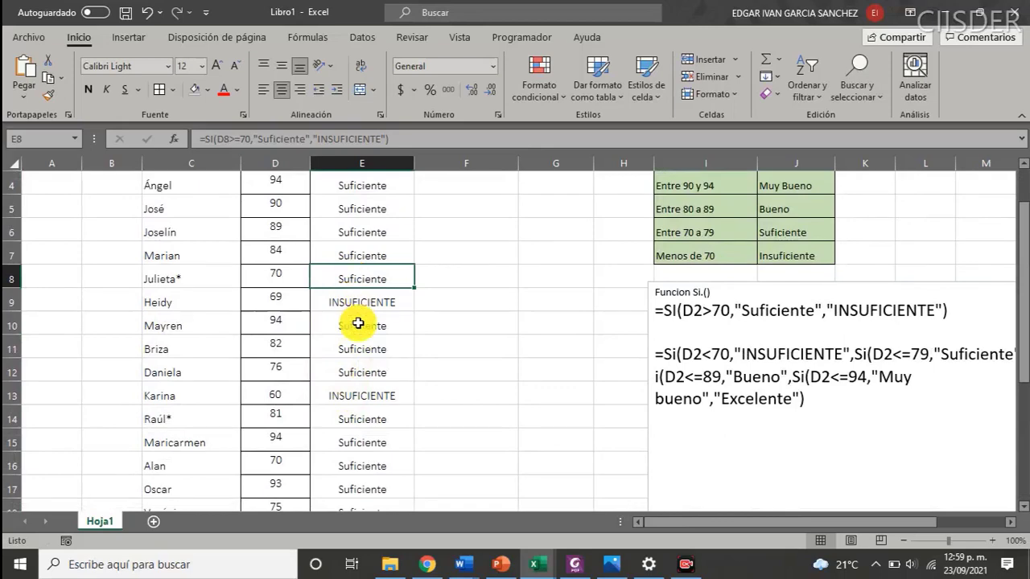
scroll(434, 362, "up", 1)
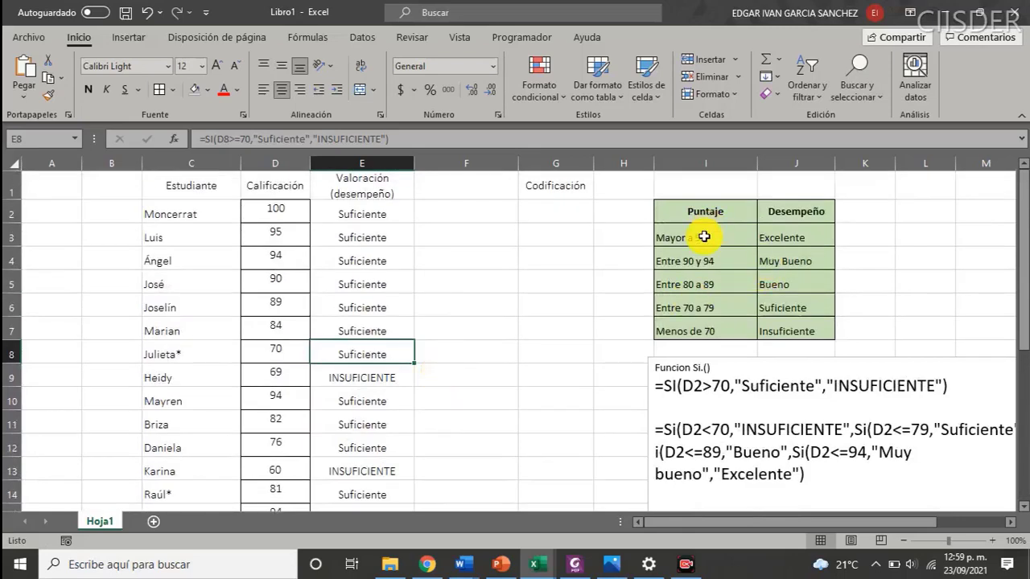
- Review the I3:J7 score ranges and the nested formula's opening D2<70 INSUFICIENTE test
left_click_drag(698, 236, 783, 330)
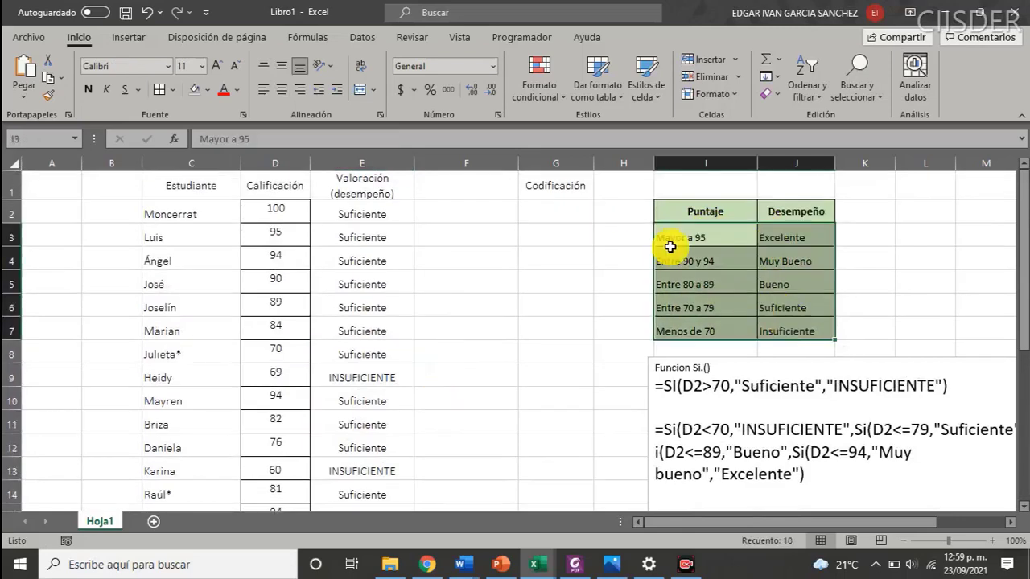
left_click(794, 448)
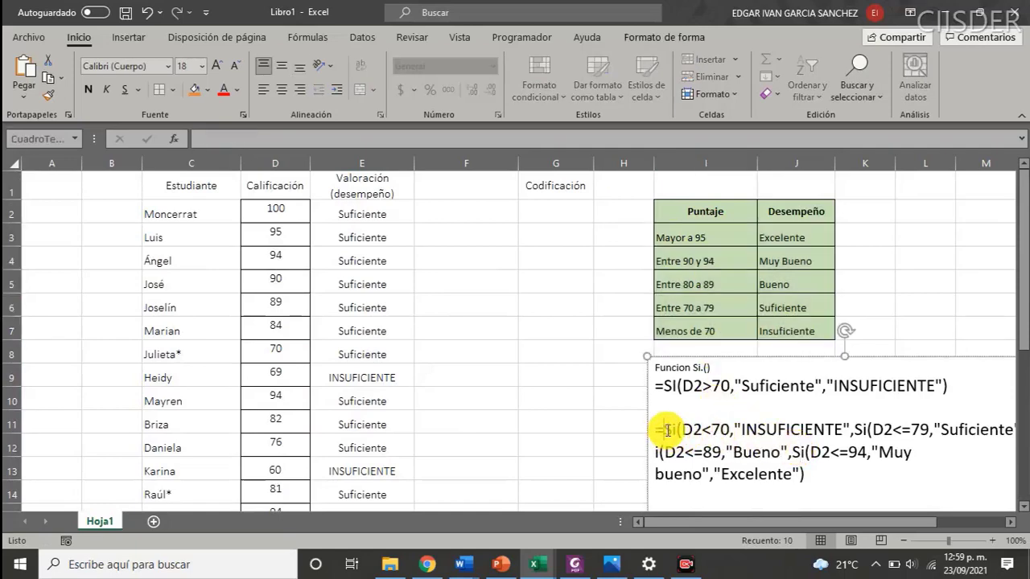
left_click_drag(679, 431, 684, 432)
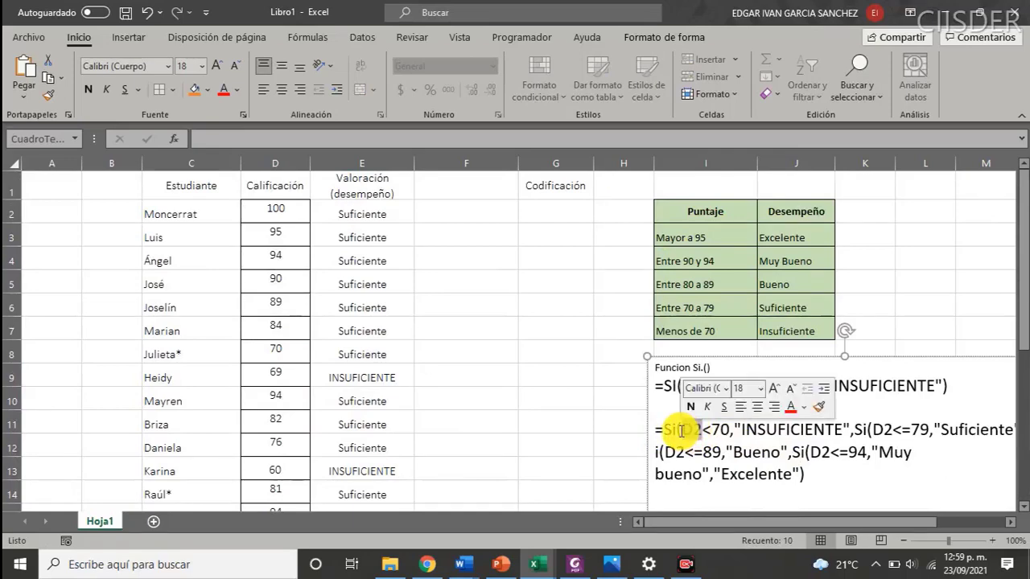
left_click(707, 432)
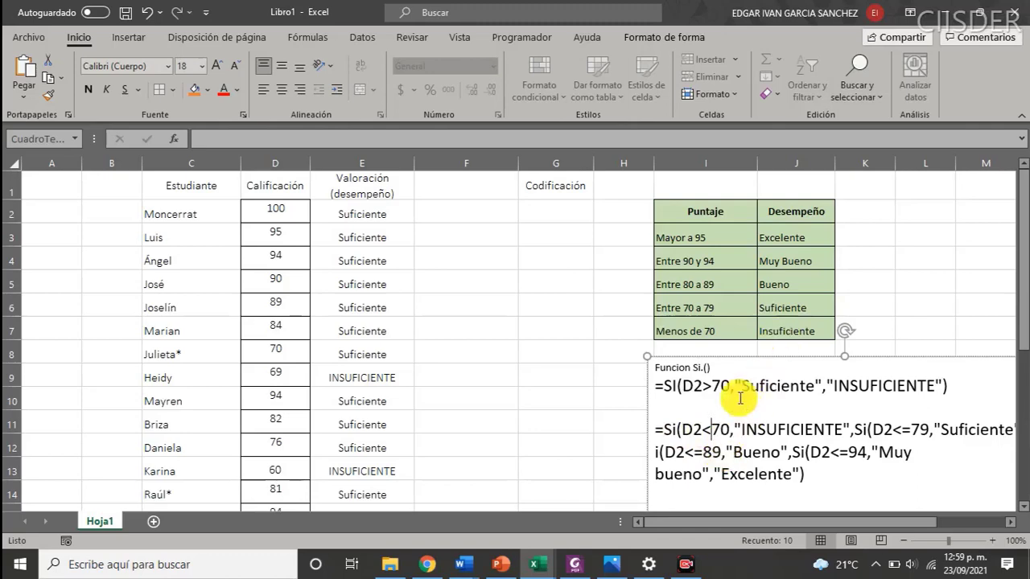
left_click_drag(732, 429, 843, 430)
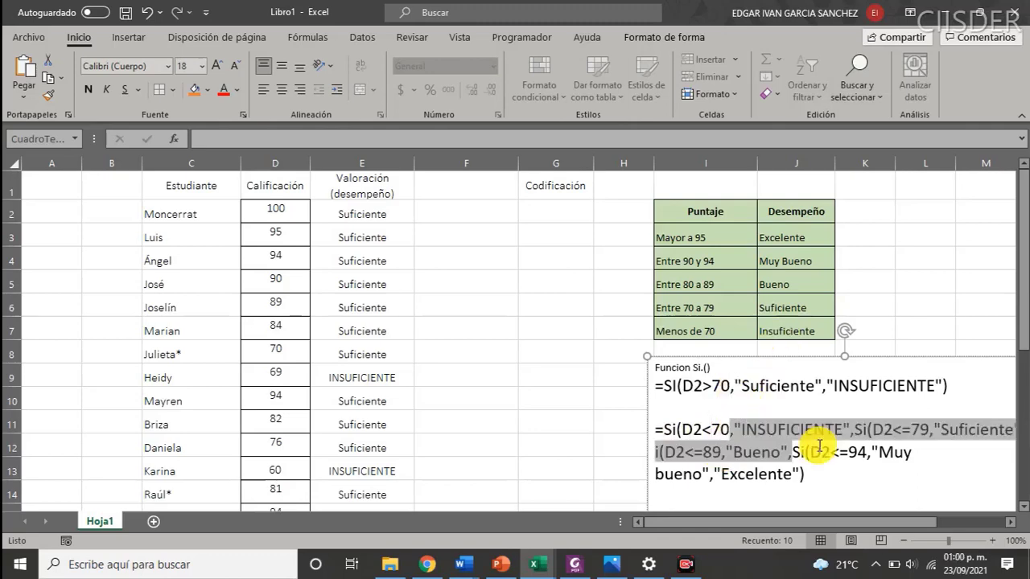
left_click(871, 429)
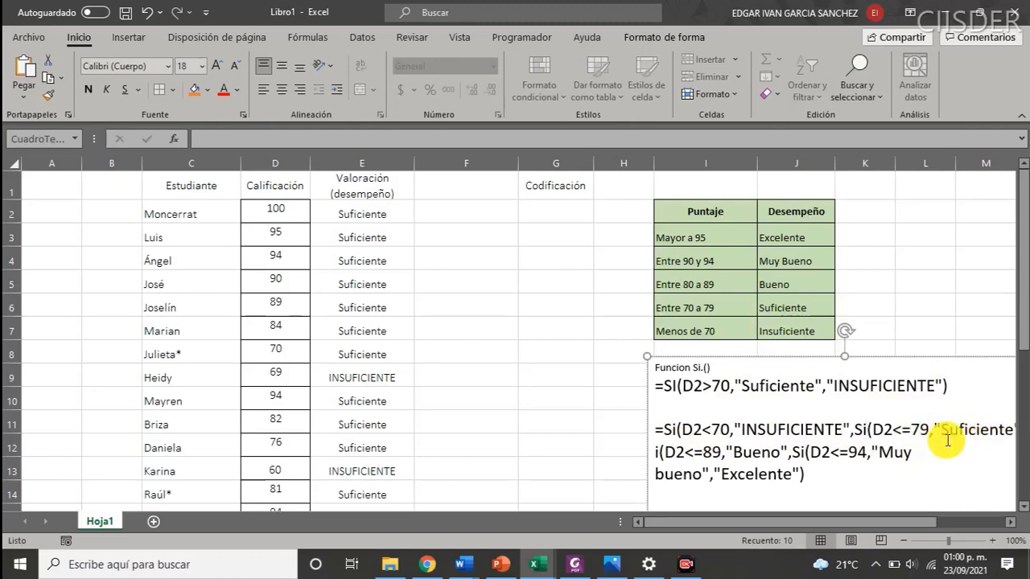
- Relate the Entre 80 a 89 range to the nested D2 comparisons, then select the whole nested formula
left_click(710, 287)
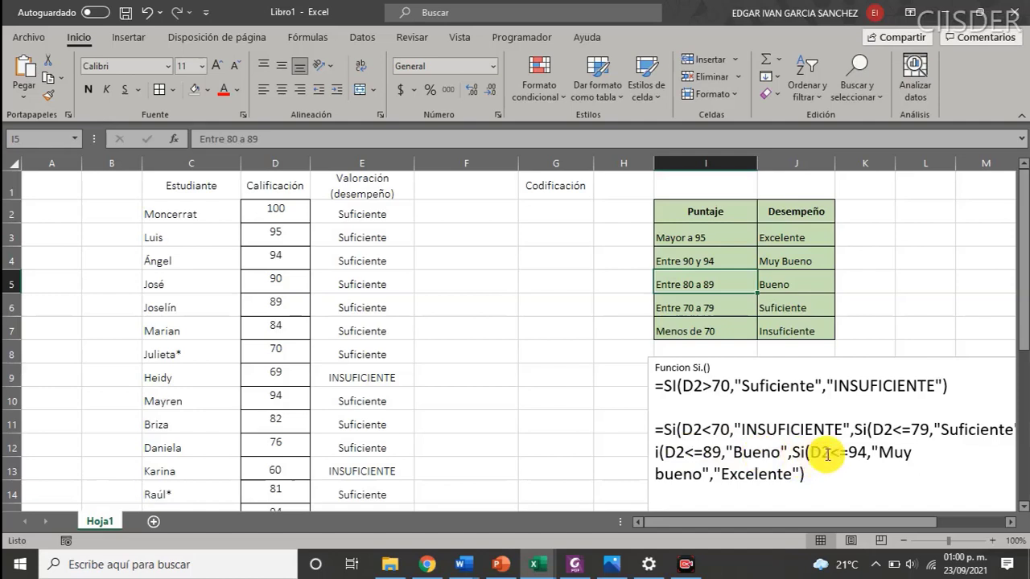
left_click(815, 453)
left_click_drag(807, 453, 835, 454)
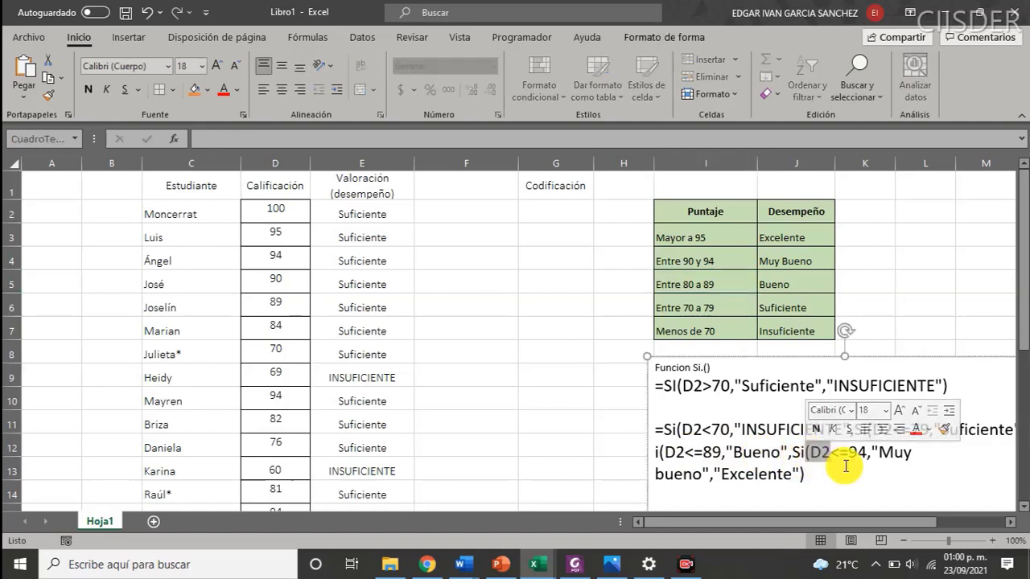
left_click(858, 460)
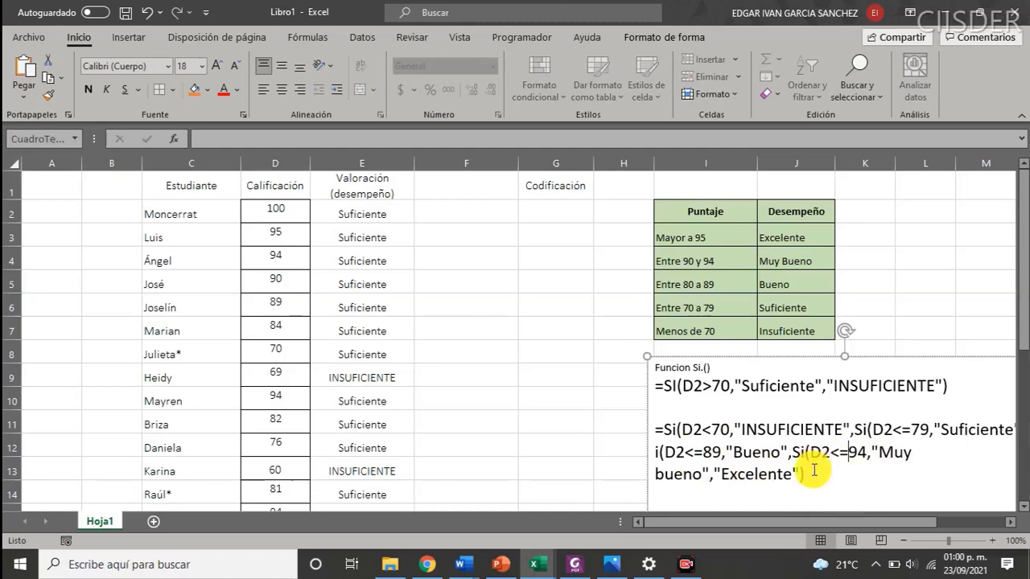
mouse_move(797, 475)
left_mouse_down()
mouse_move(683, 427)
mouse_move(805, 483)
left_mouse_up()
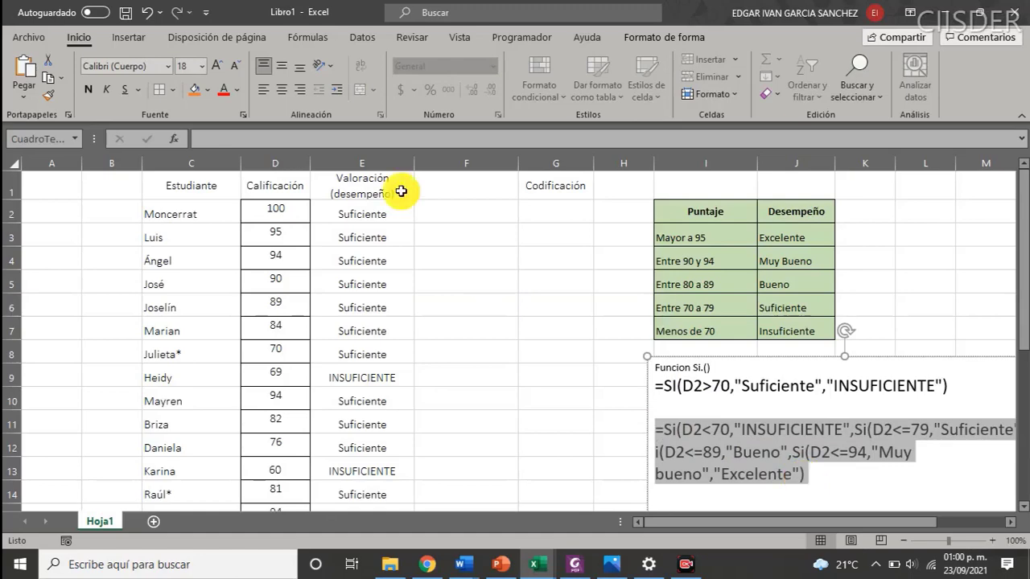
- Paste the nested SI formula into F2 and accept Excel's suggested correction
left_click(462, 208)
type("=")
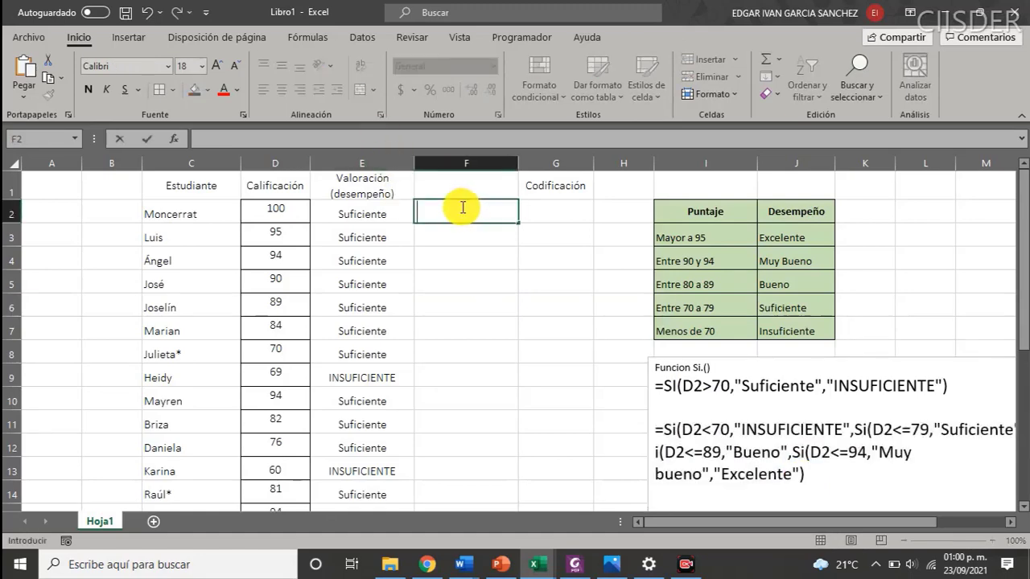
key("ctrl+v")
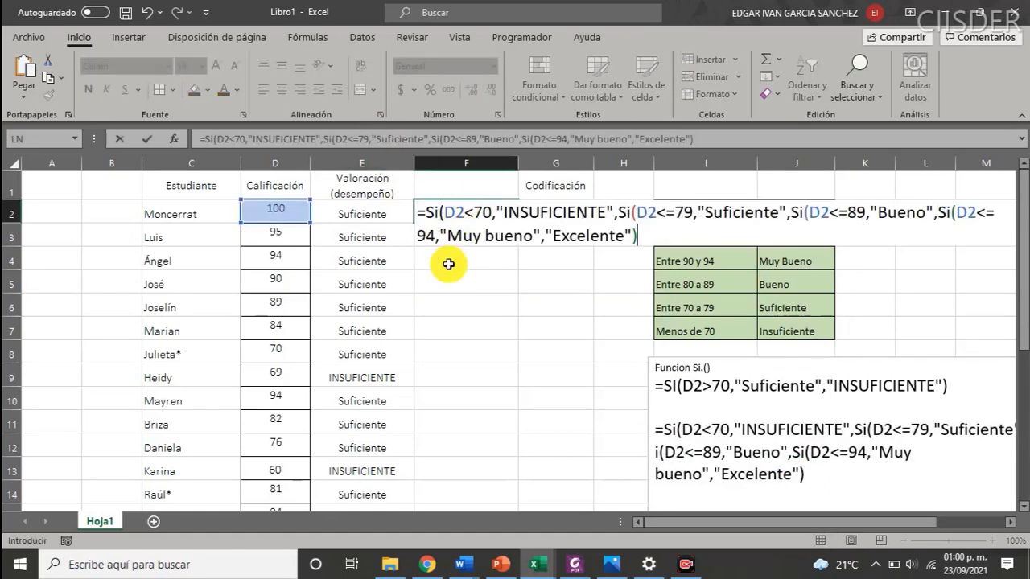
key("Return")
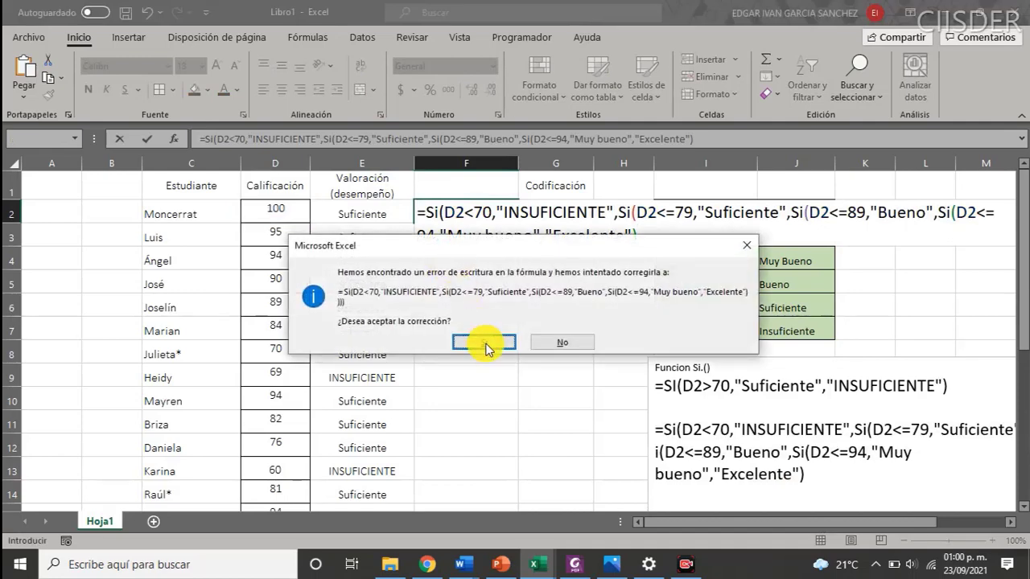
left_click(484, 342)
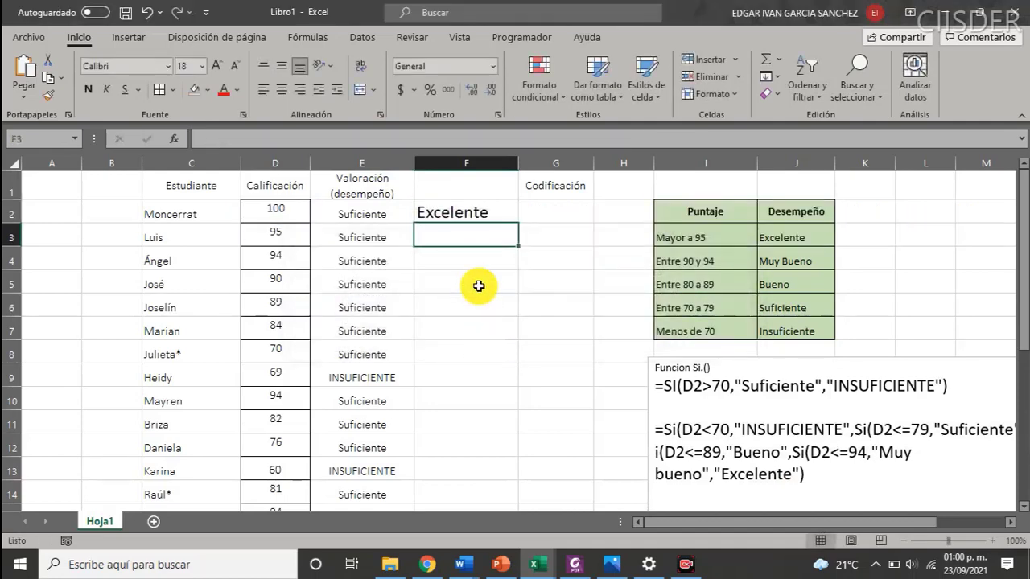
- Fill the F2 performance formula down column F for all students
left_click(455, 213)
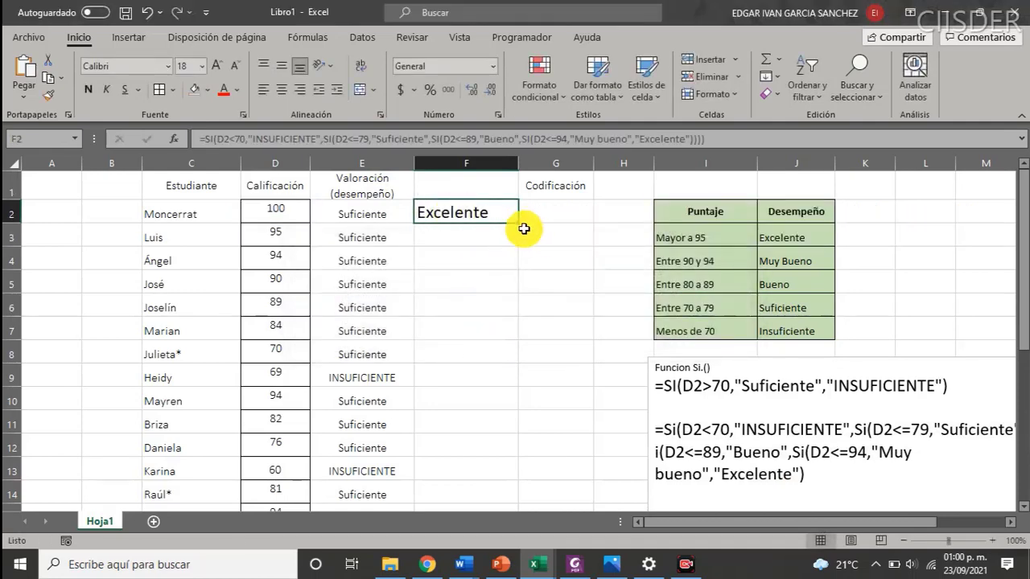
left_click_drag(520, 224, 515, 465)
scroll(494, 375, "up", 4)
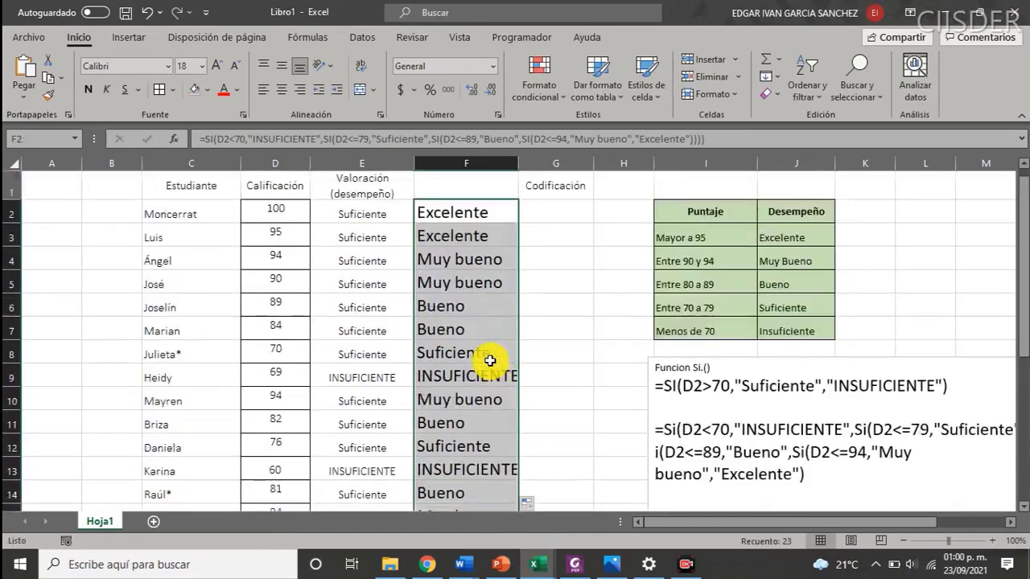
left_click(272, 234)
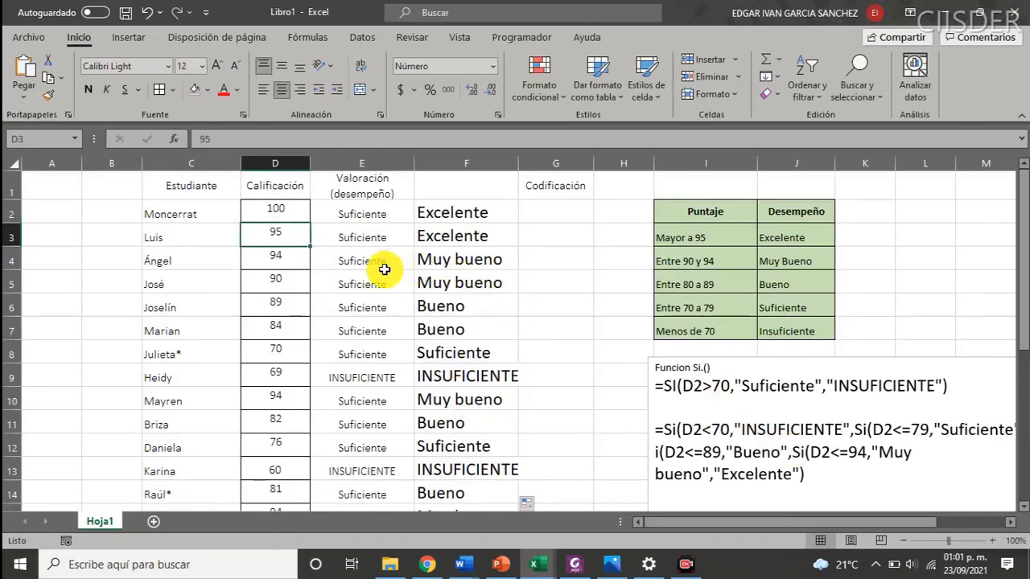
- Change the D3 grade to 94 and confirm F3 now shows Muy bueno
type("9")
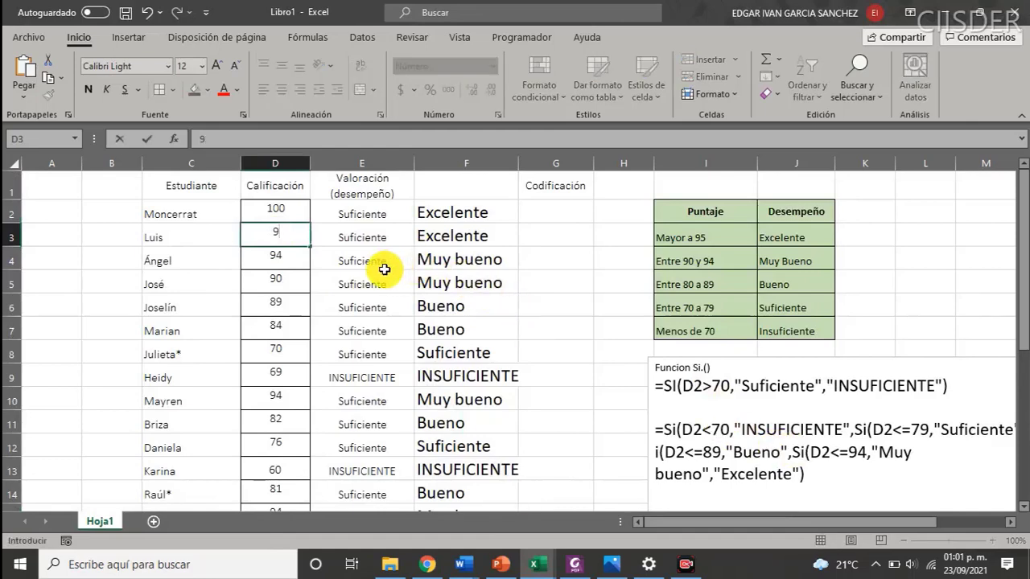
type("4")
key("Return")
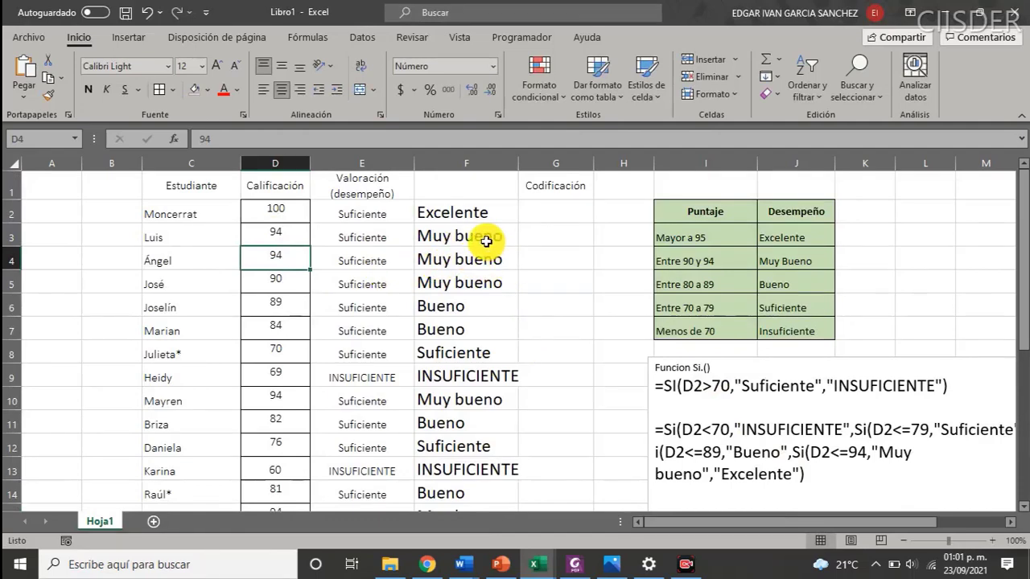
left_click(276, 217)
left_click(424, 213)
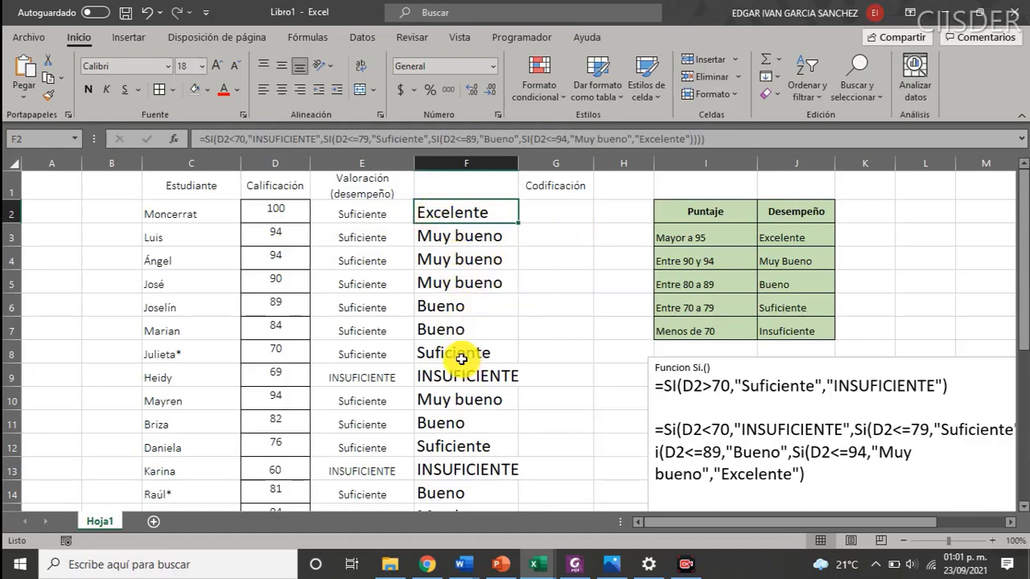
left_click(556, 216)
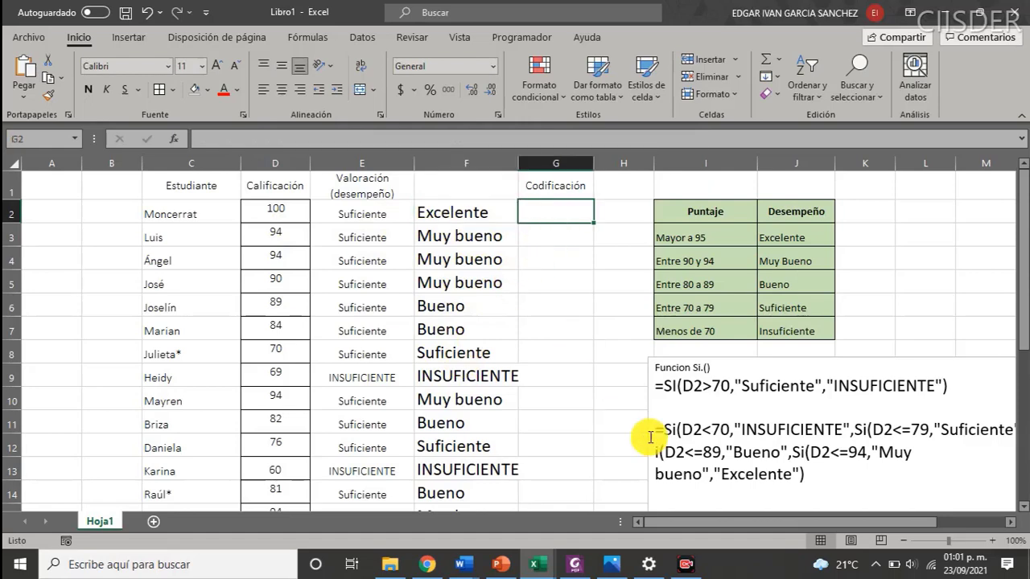
- Enter =SI(F2="Excelente",1,0) in G2 so it returns 1 for the Excelente rating
scroll(650, 398, "down", 1)
scroll(563, 366, "up", 1)
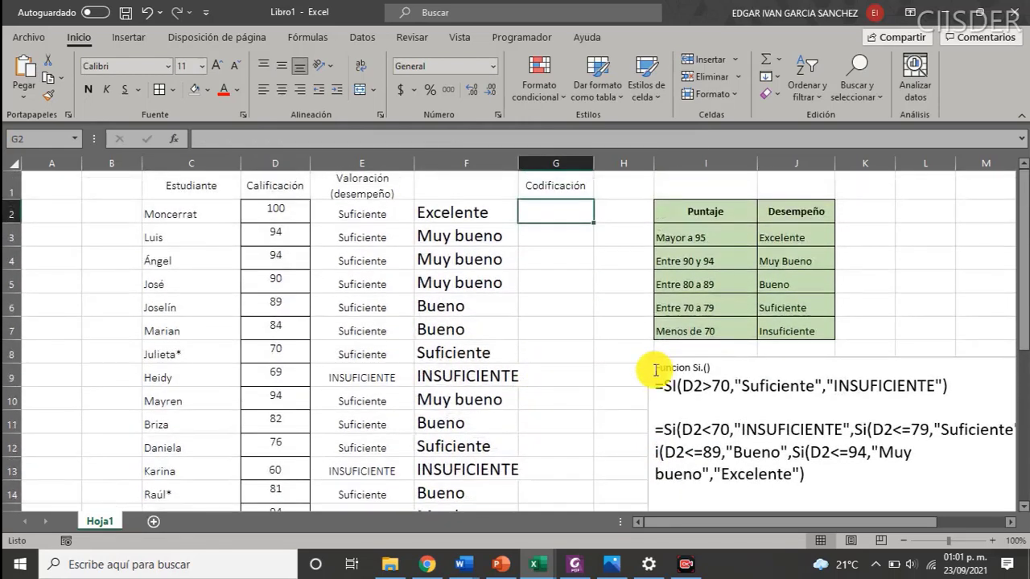
type("+")
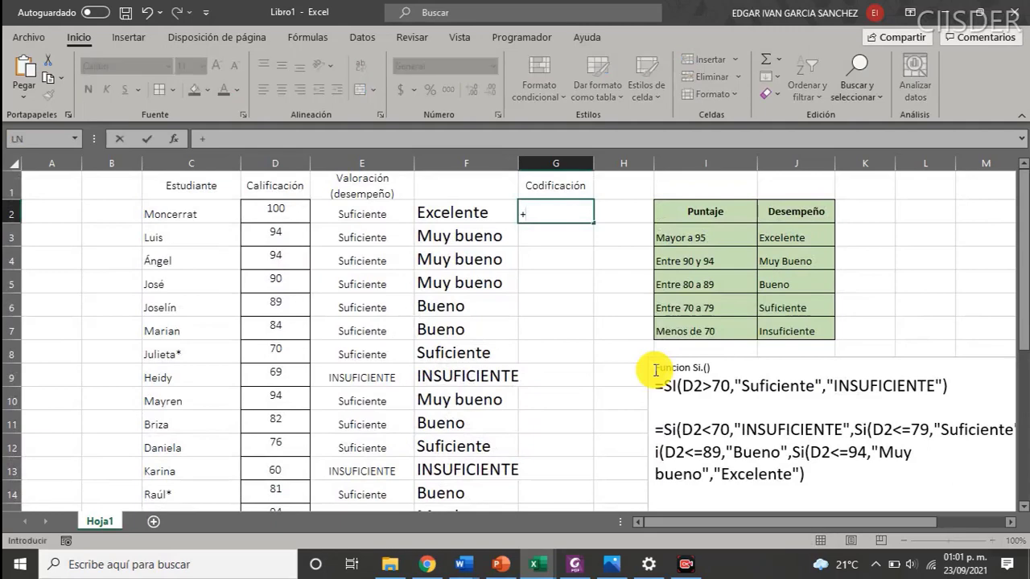
key("BackSpace")
type("=")
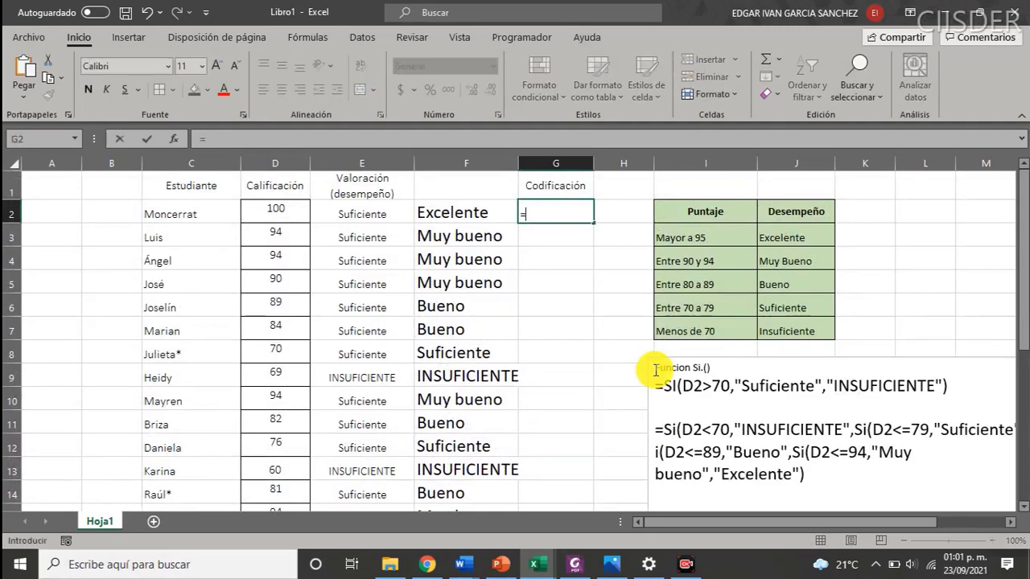
type("SI")
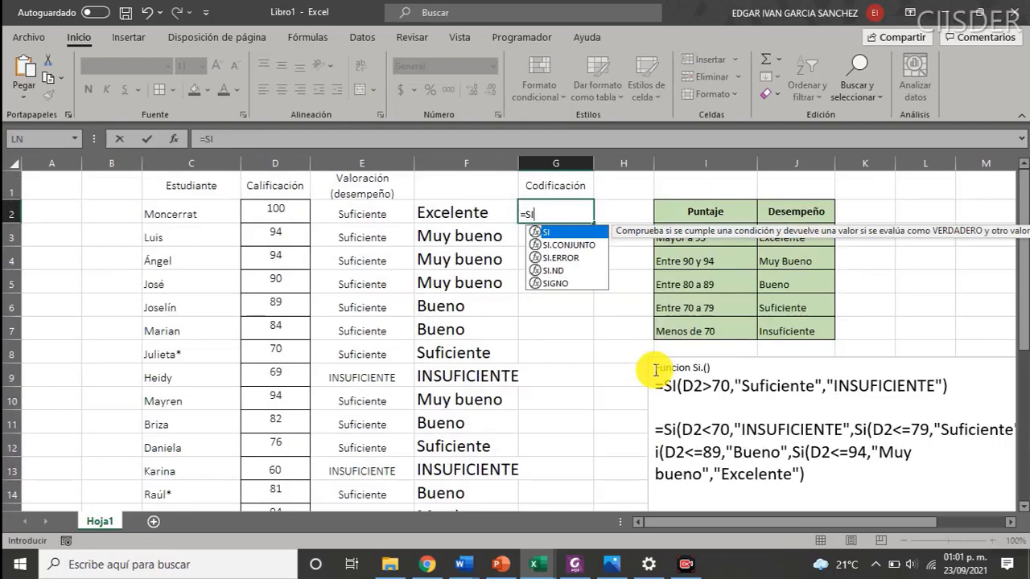
type("(")
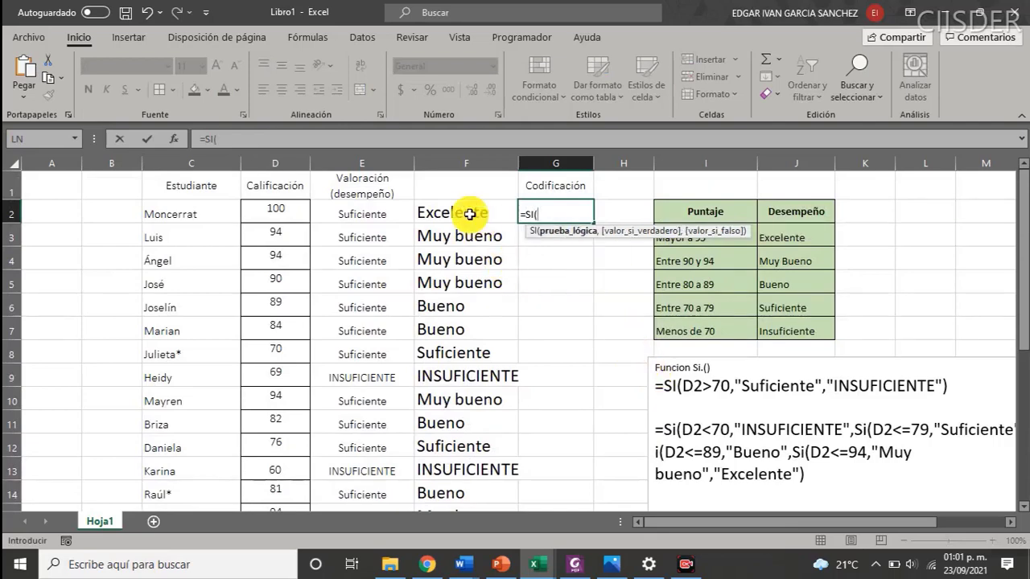
left_click(467, 214)
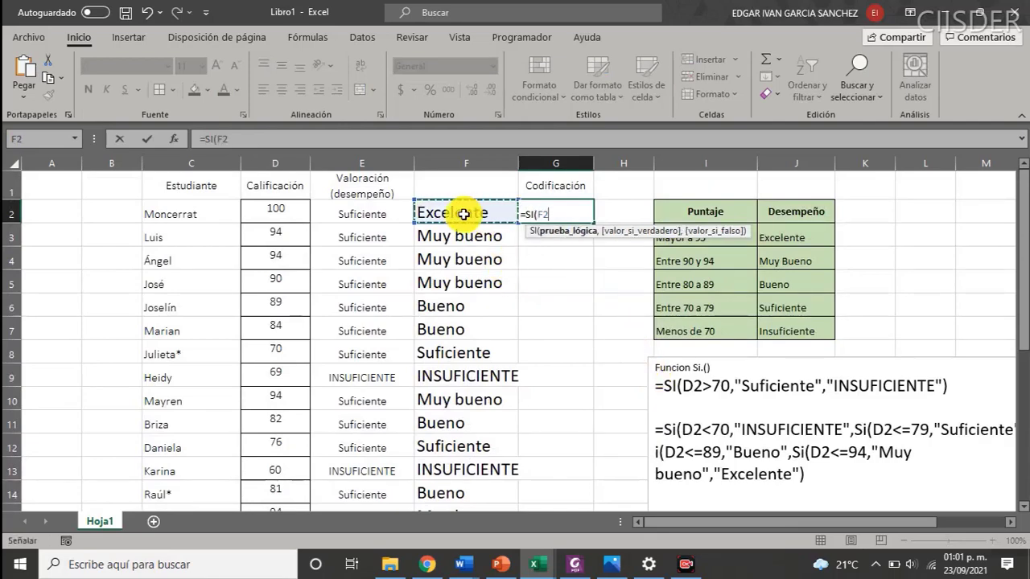
type("=\"e")
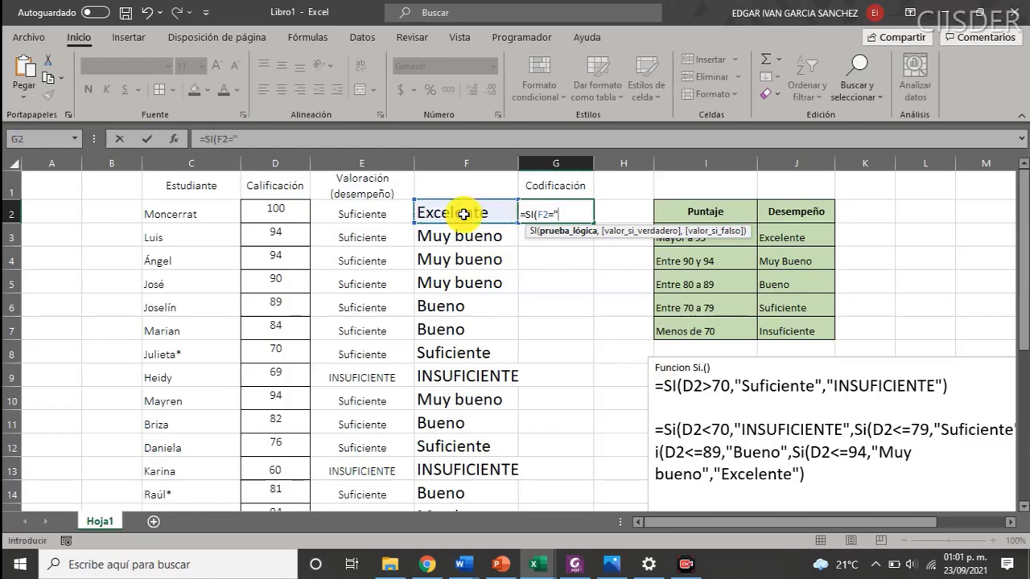
type("XCE")
key("BackSpace")
key("BackSpace")
key("BackSpace")
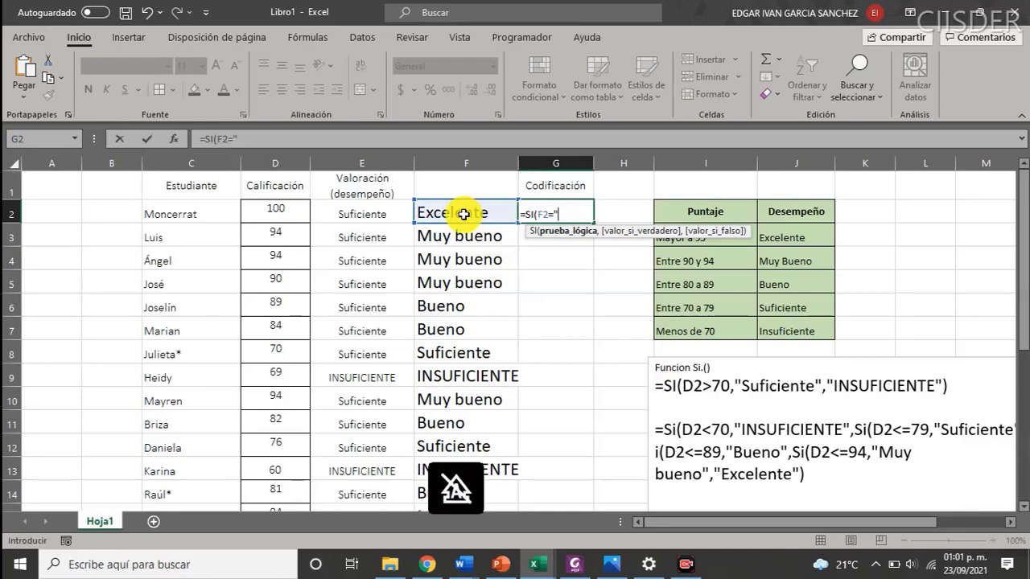
key("BackSpace")
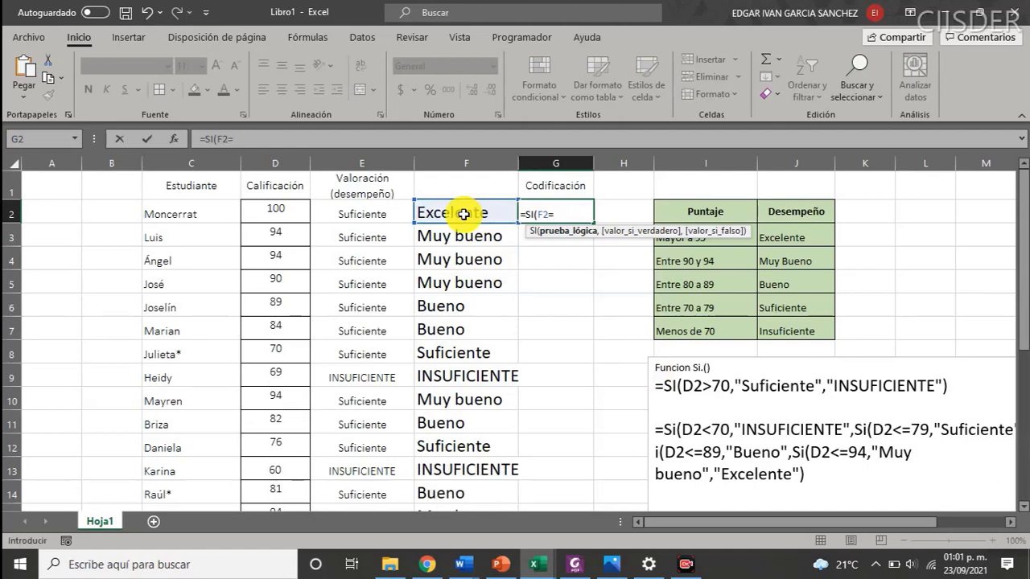
type("\"Excelente")
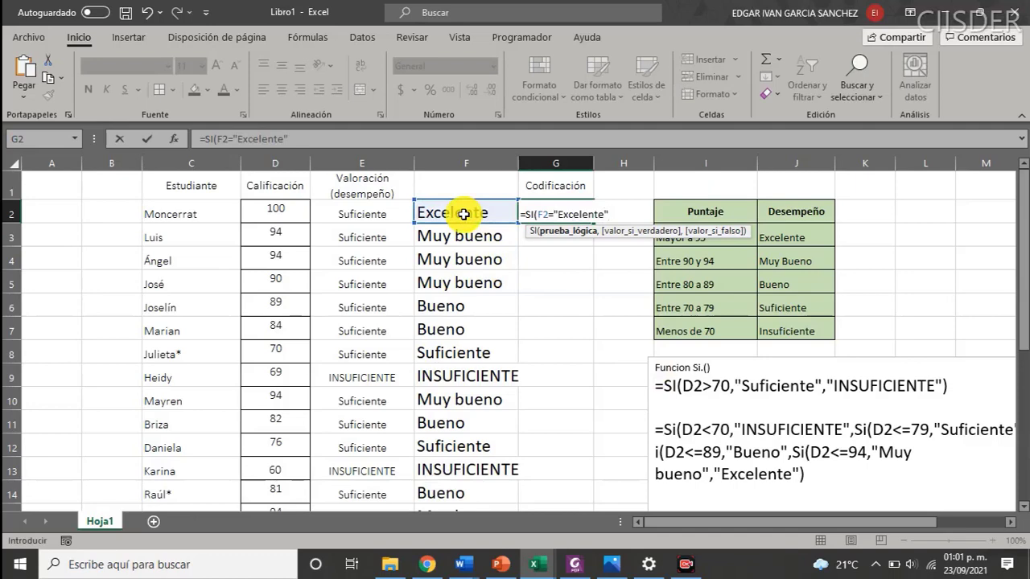
type(",1")
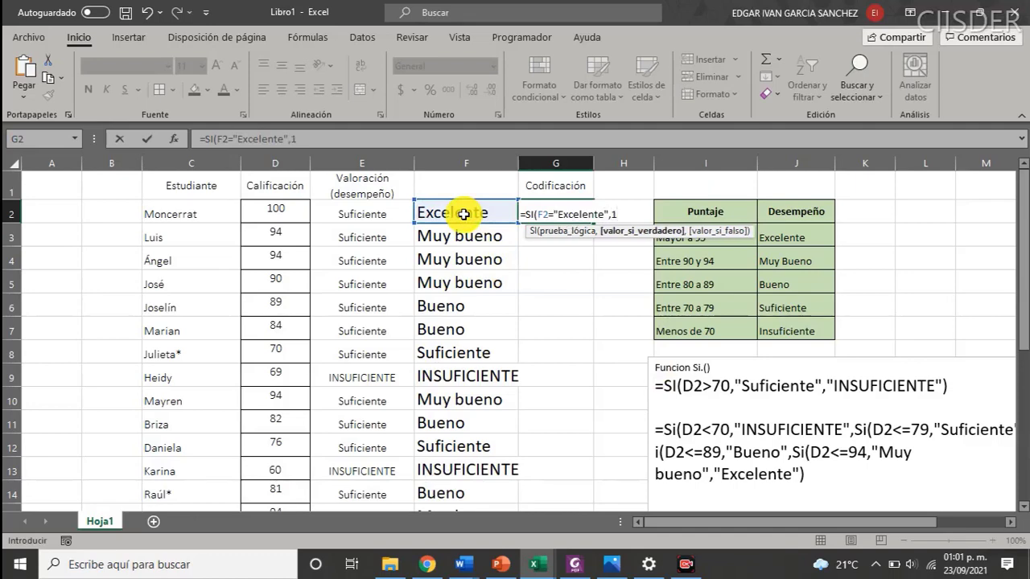
type(",")
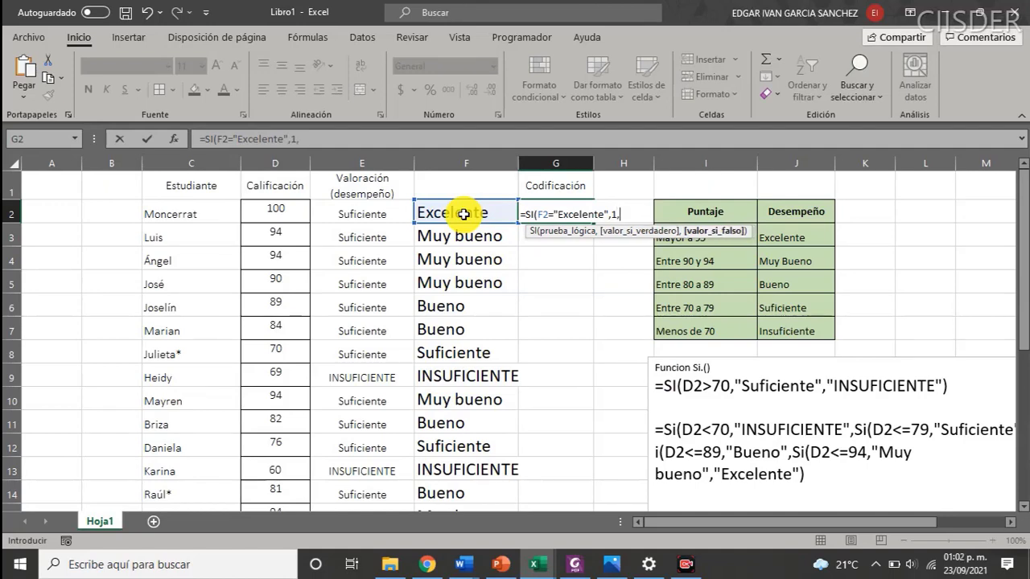
type(")")
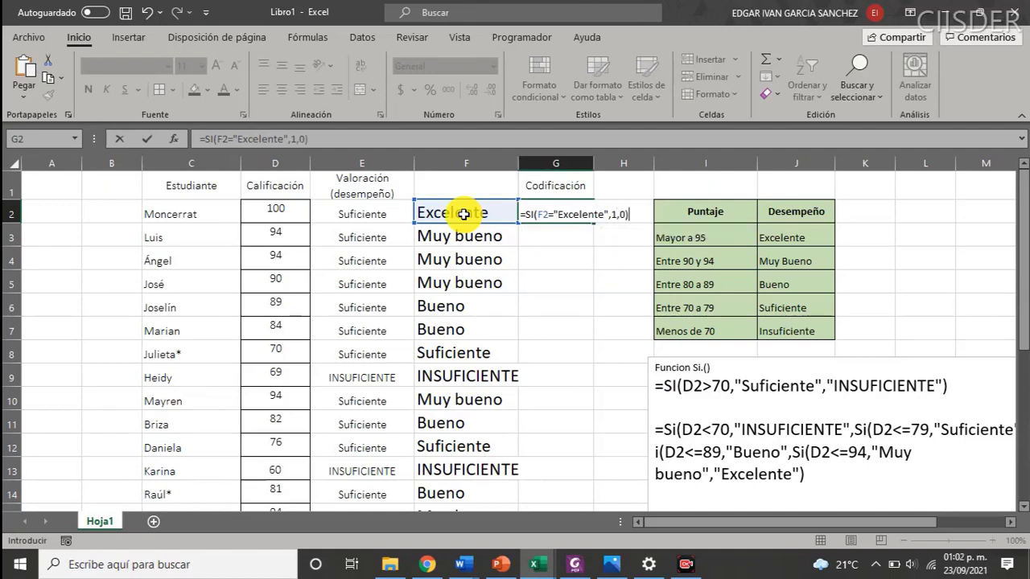
key("Return")
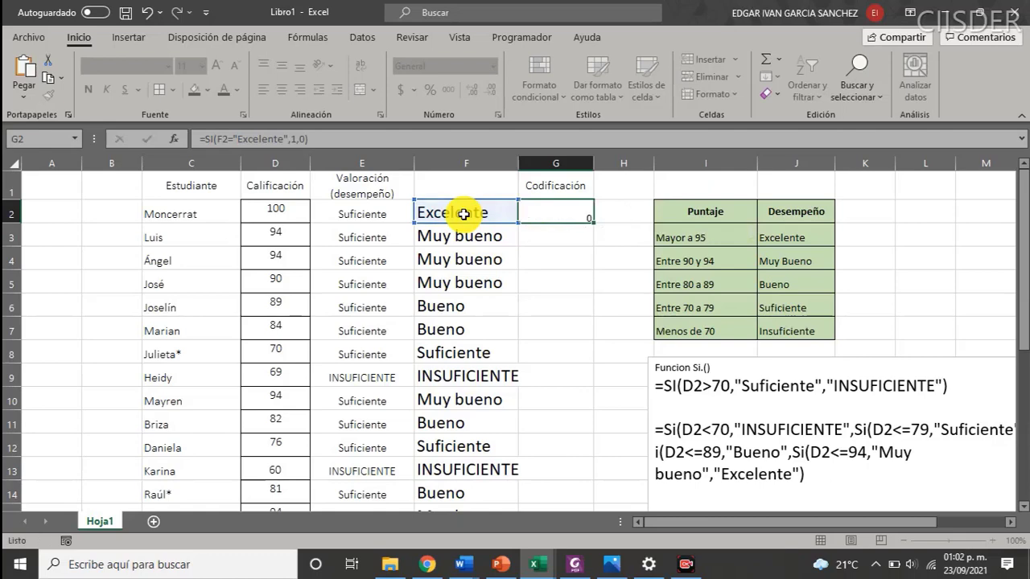
left_click(573, 219)
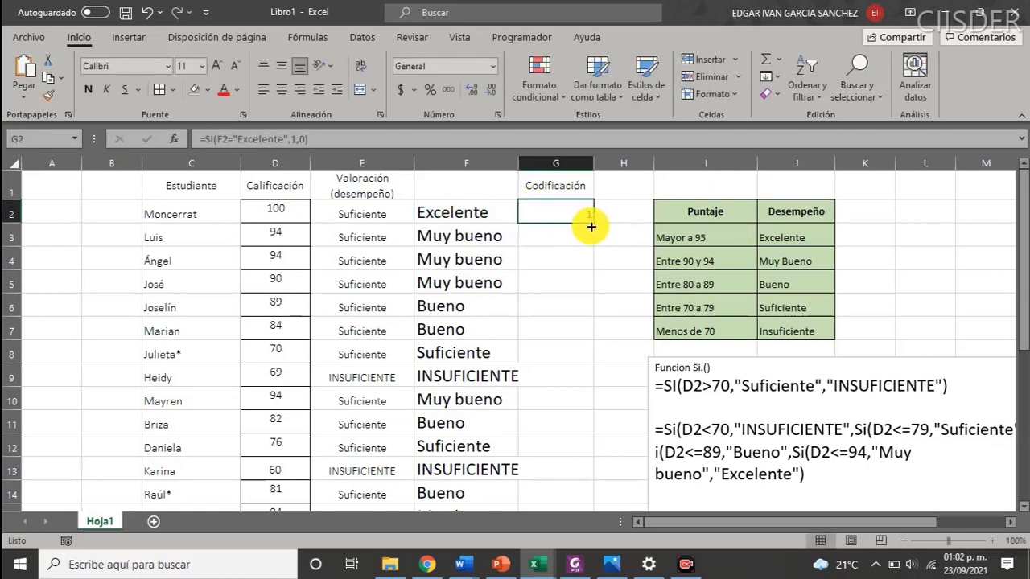
- Copy G2's 1/0 formula down to G24, giving 1 only for the Excelente student
left_click_drag(594, 223, 536, 473)
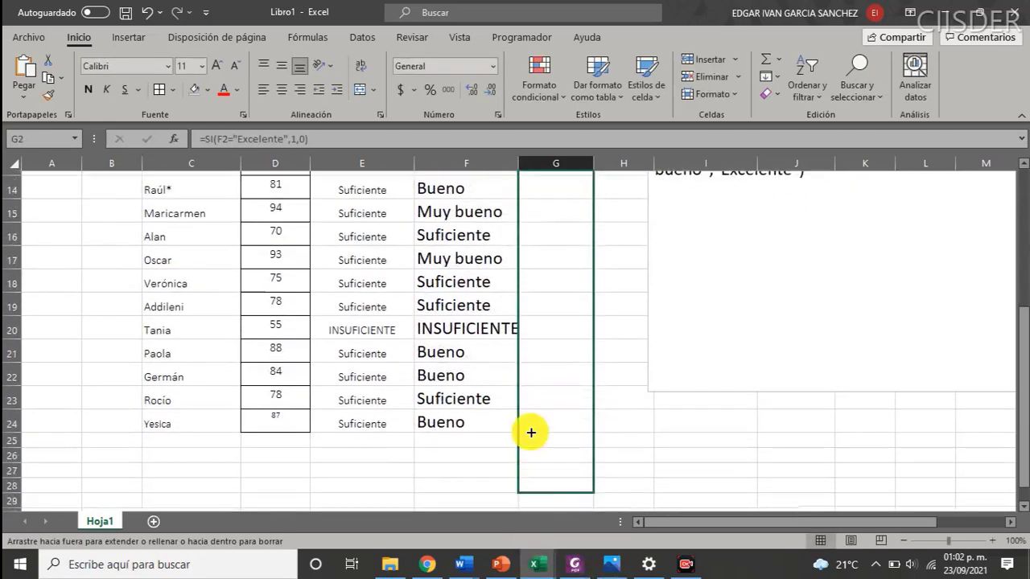
left_click_drag(535, 473, 533, 420)
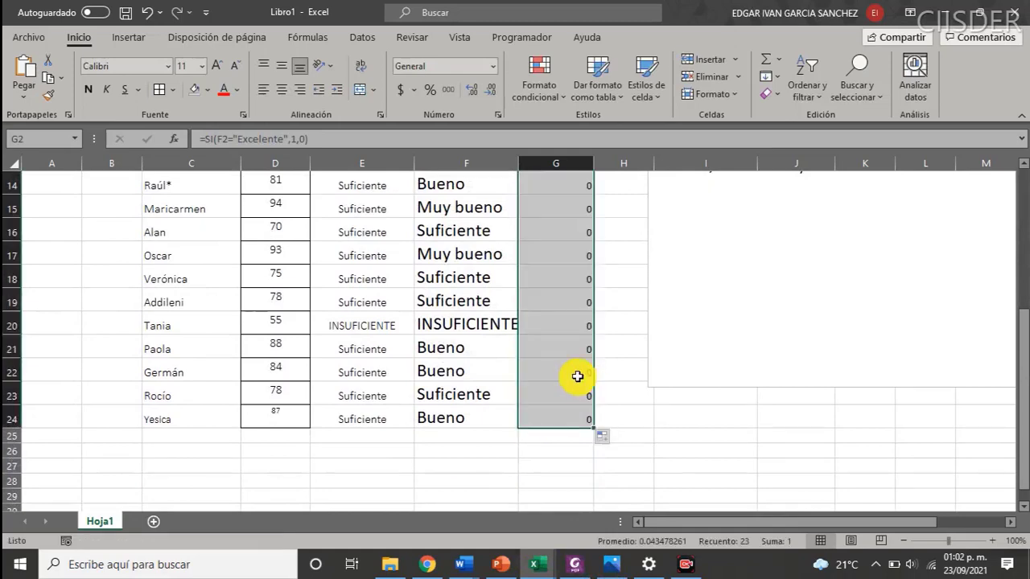
scroll(581, 372, "up", 5)
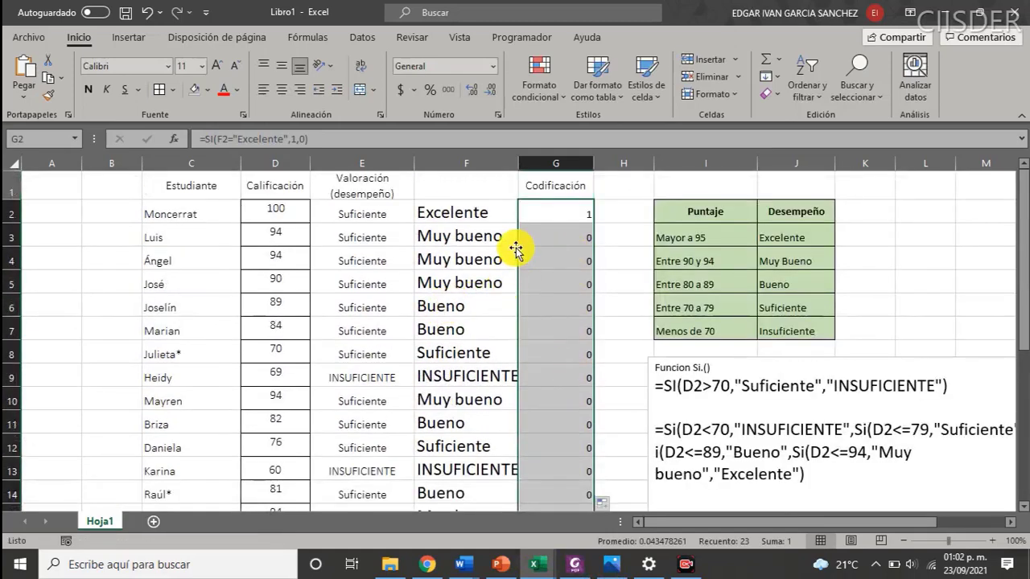
left_click(554, 214)
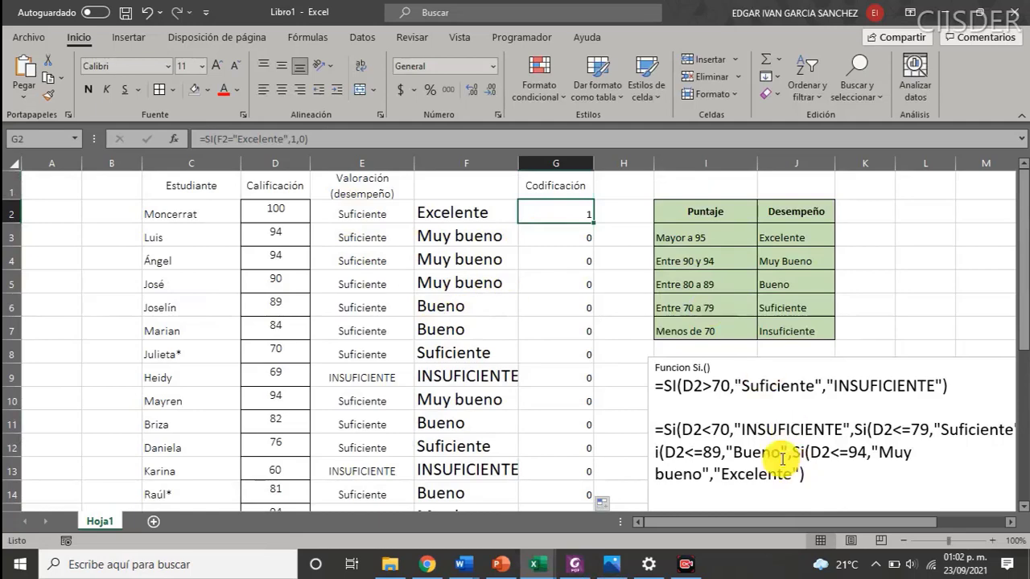
- Insert an empty column I before the Puntaje/Desempeño table, shifting it to J:K
left_click(685, 166)
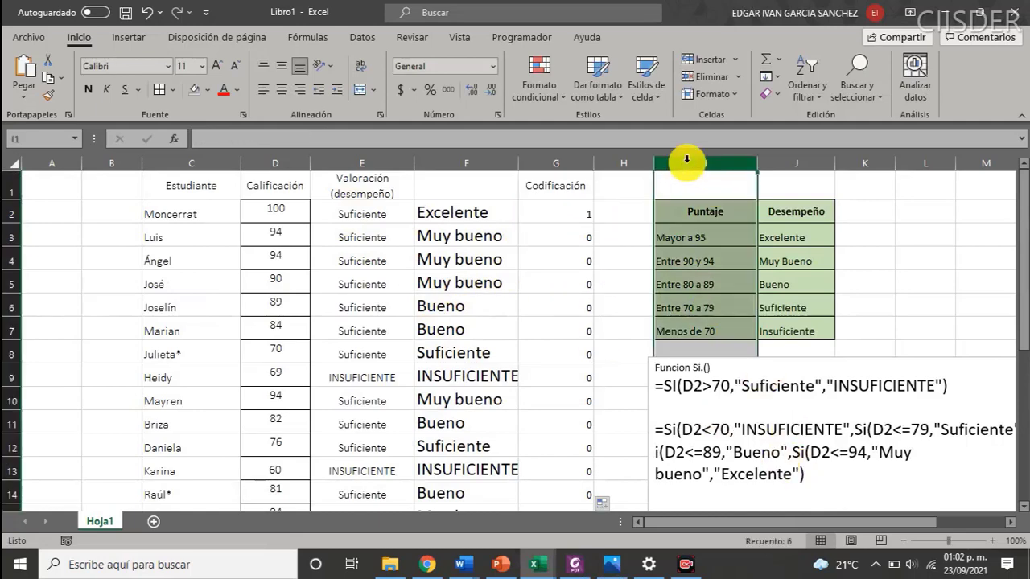
right_click(688, 166)
left_click(732, 294)
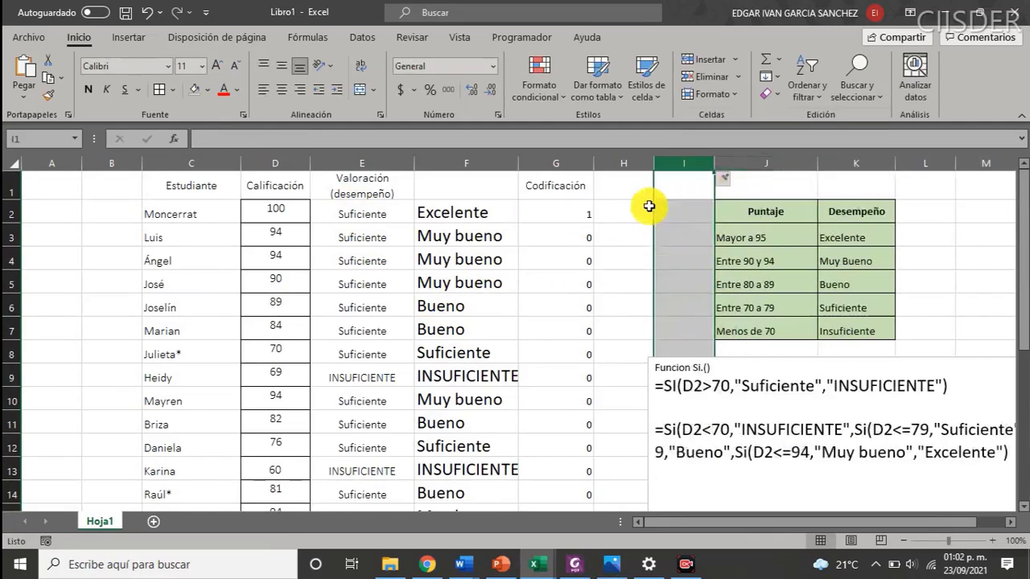
left_click(640, 193)
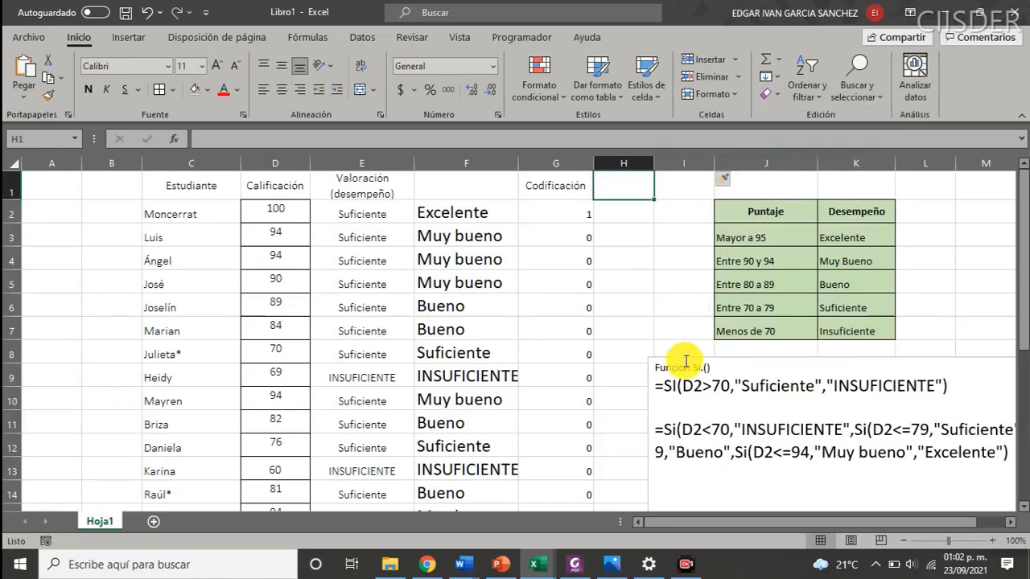
- Move the Funcion Si.() note box right to sit alongside the shifted table
left_click(684, 356)
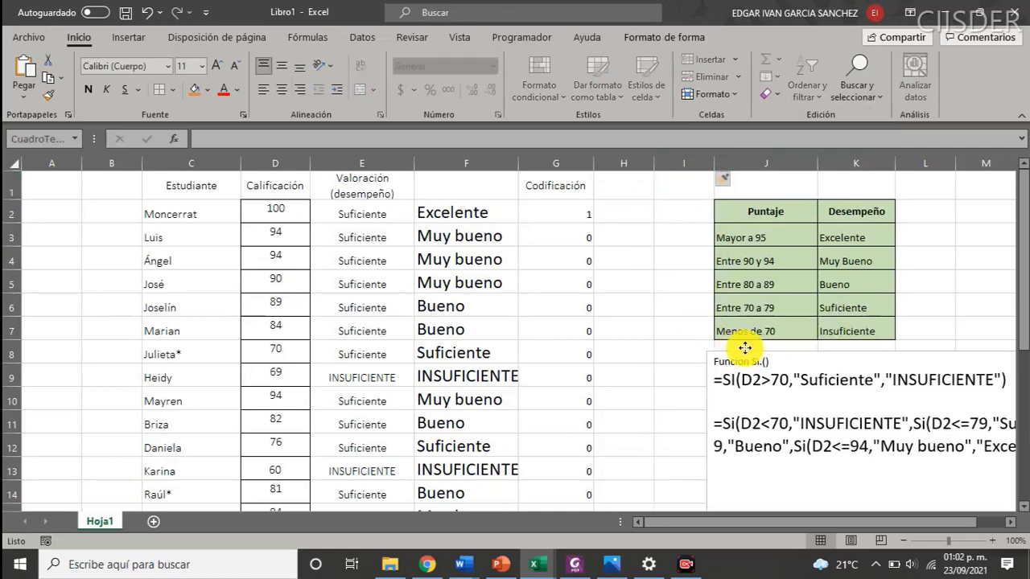
left_click_drag(684, 355, 749, 352)
left_click(637, 213)
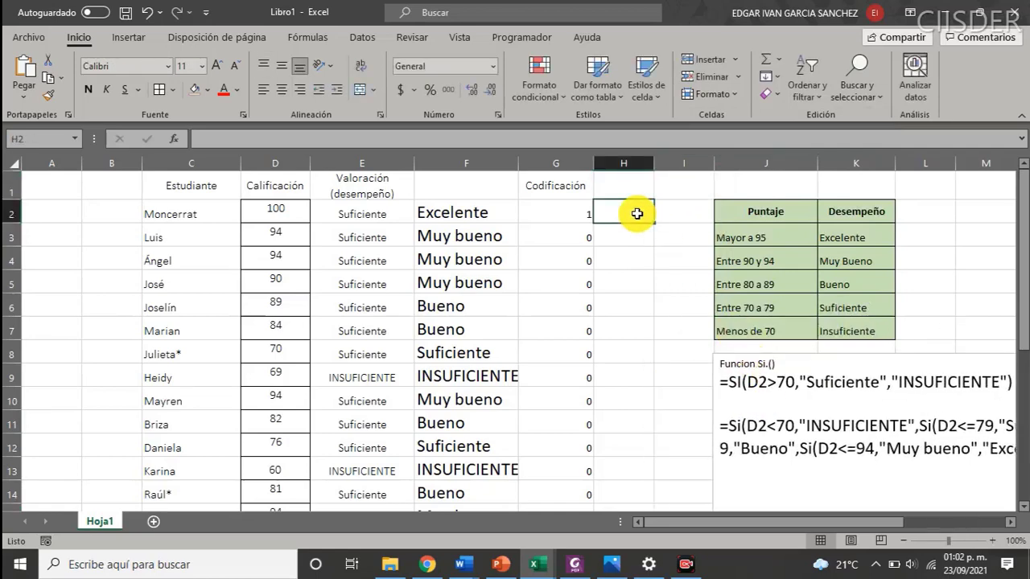
- In H2, type the nested formula =Si(F2="Excelente",1,si(F2="Muy bueno",2,si(F2=Bueno,3,4 using F2 references
type("=")
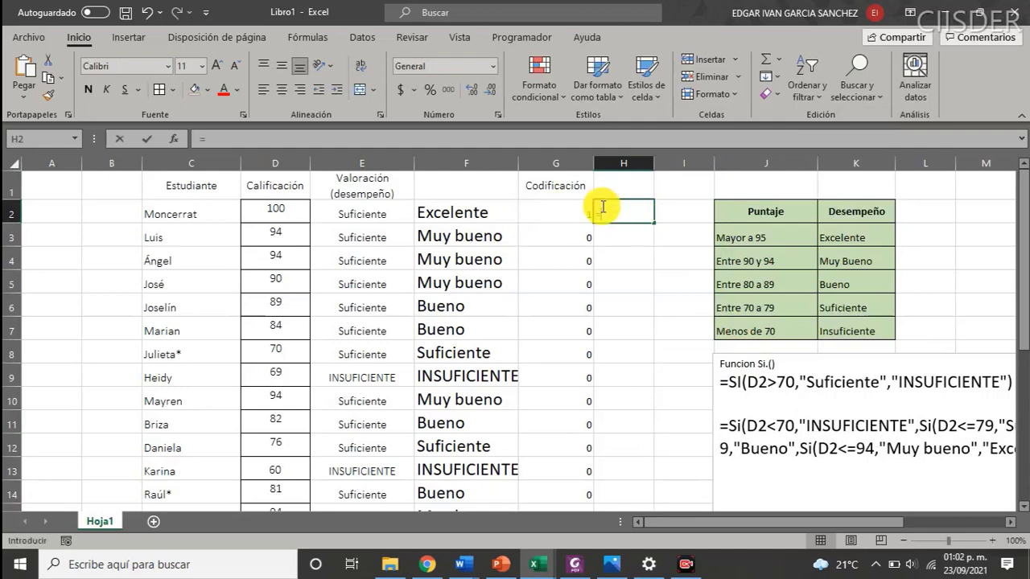
type("Si")
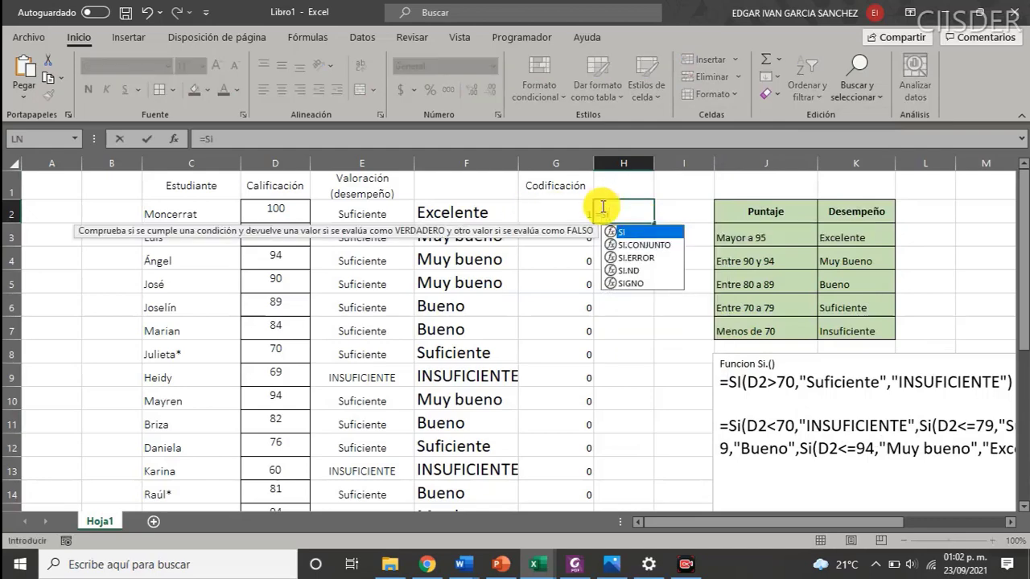
type("(")
left_click(459, 211)
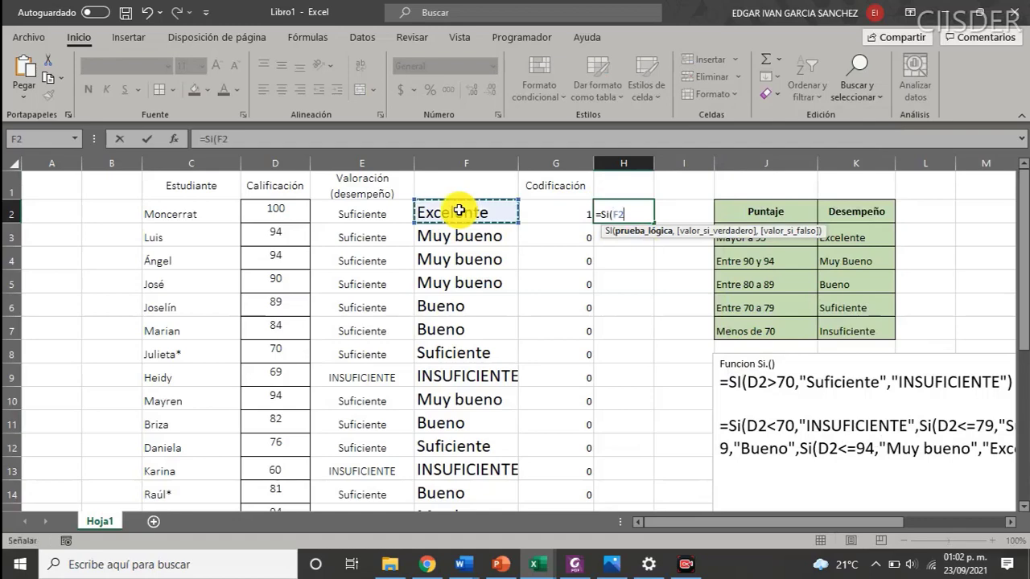
type("=")
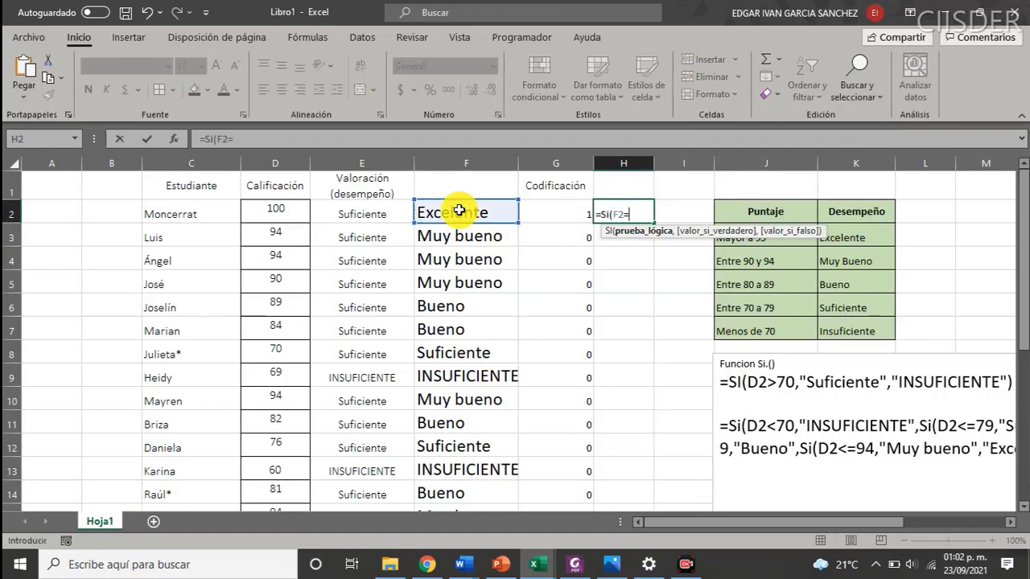
type("\"Excel")
type("ente")
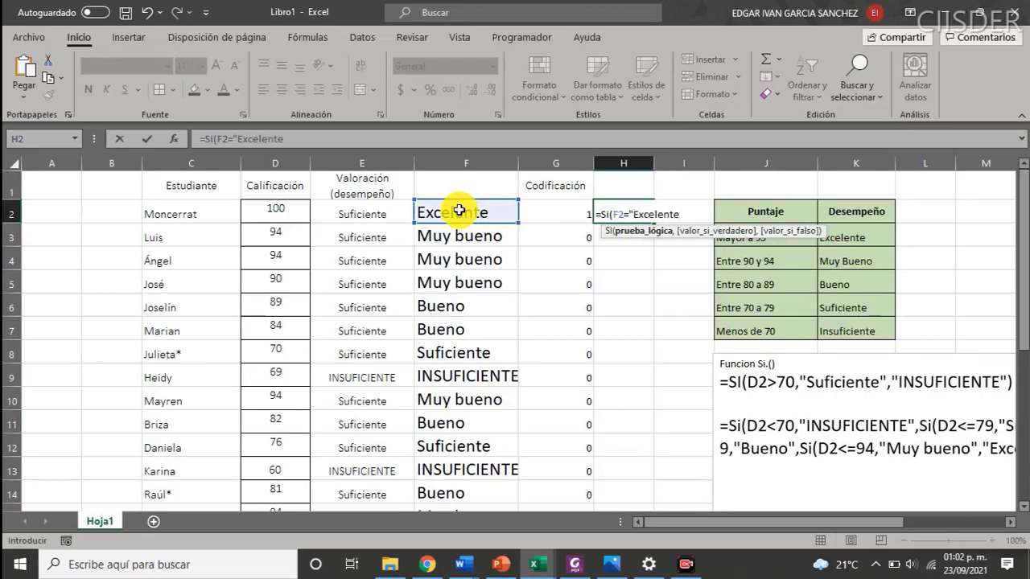
type("\",")
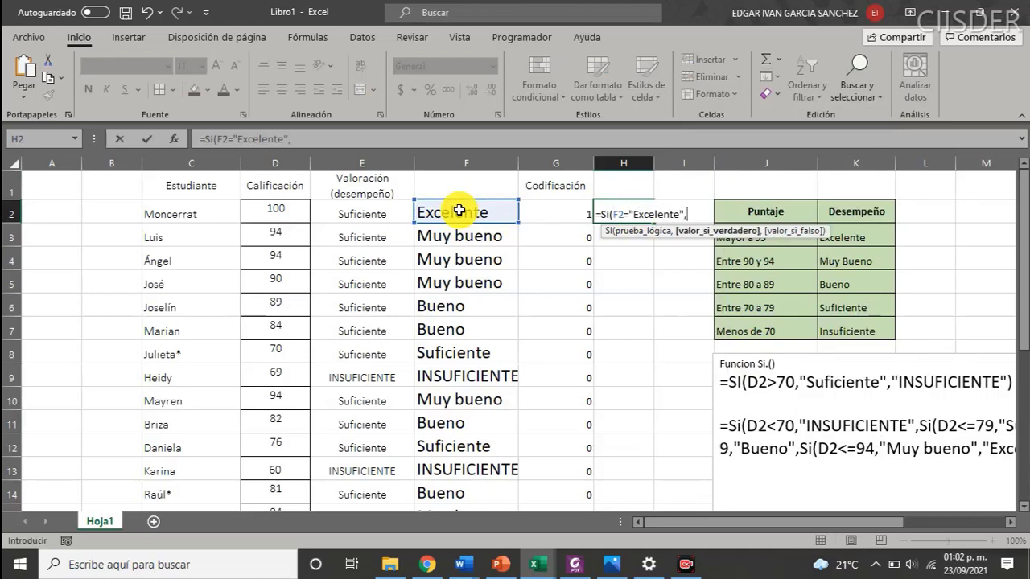
type("1")
type(",si")
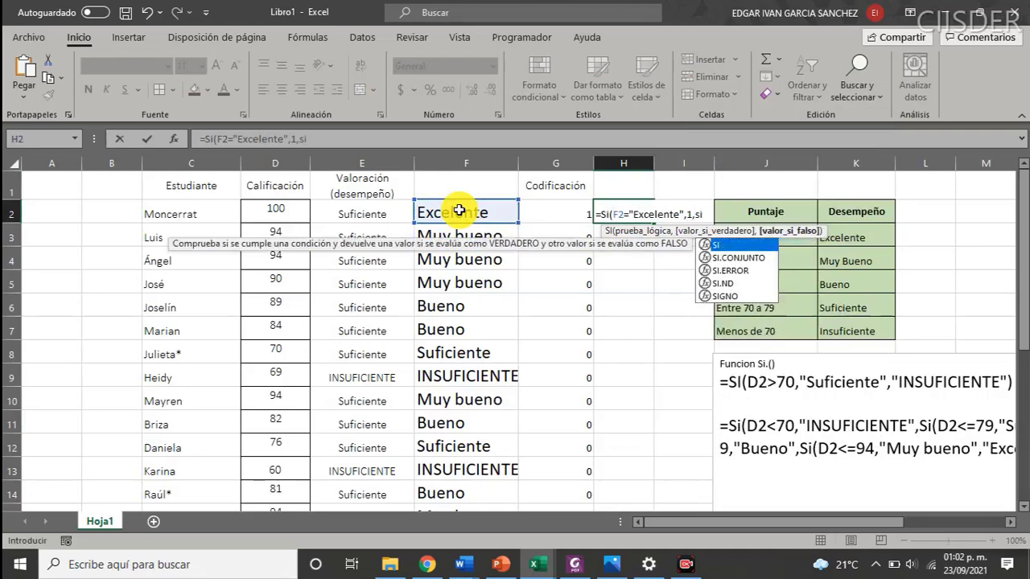
type("(")
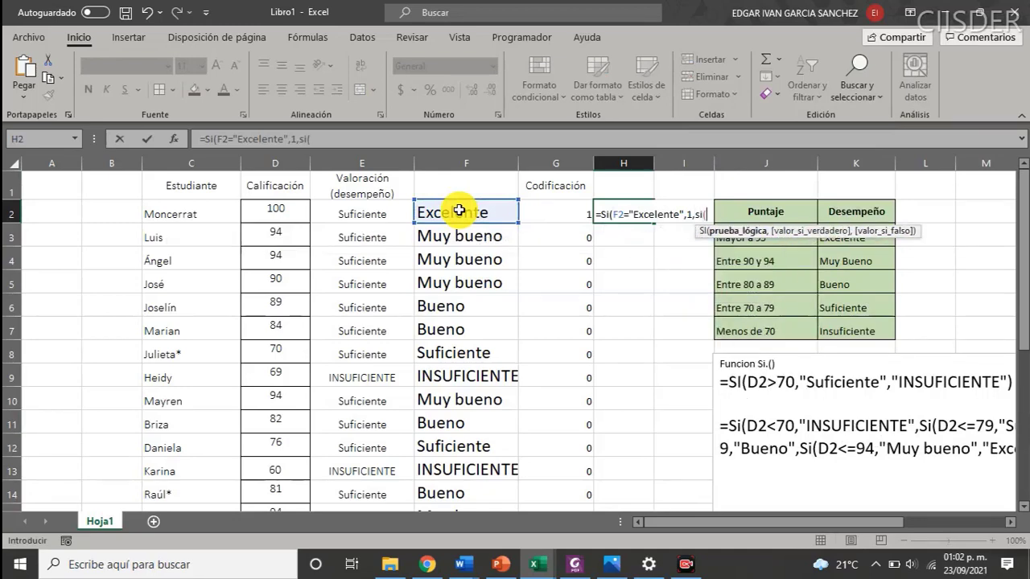
left_click(458, 211)
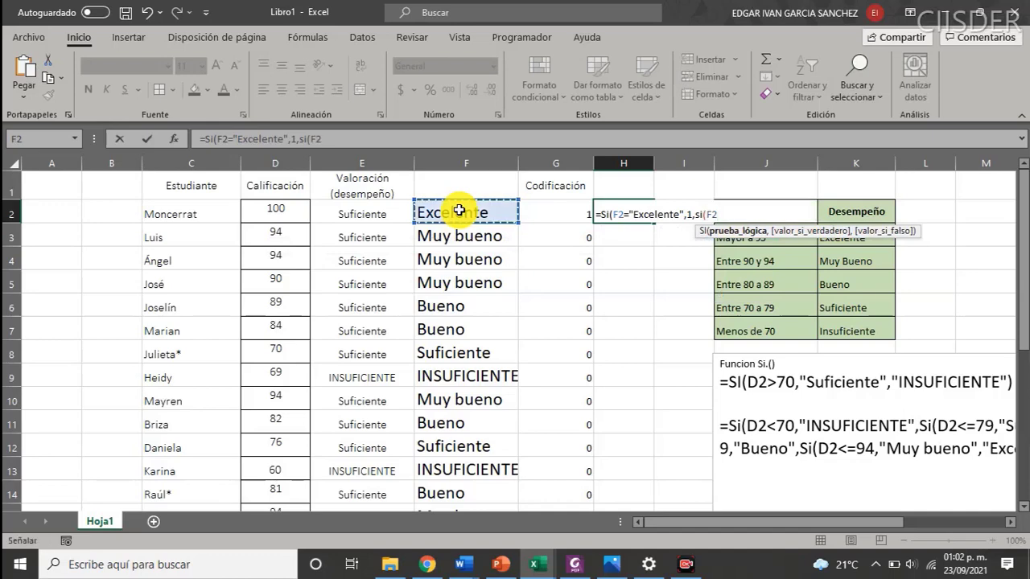
type("=")
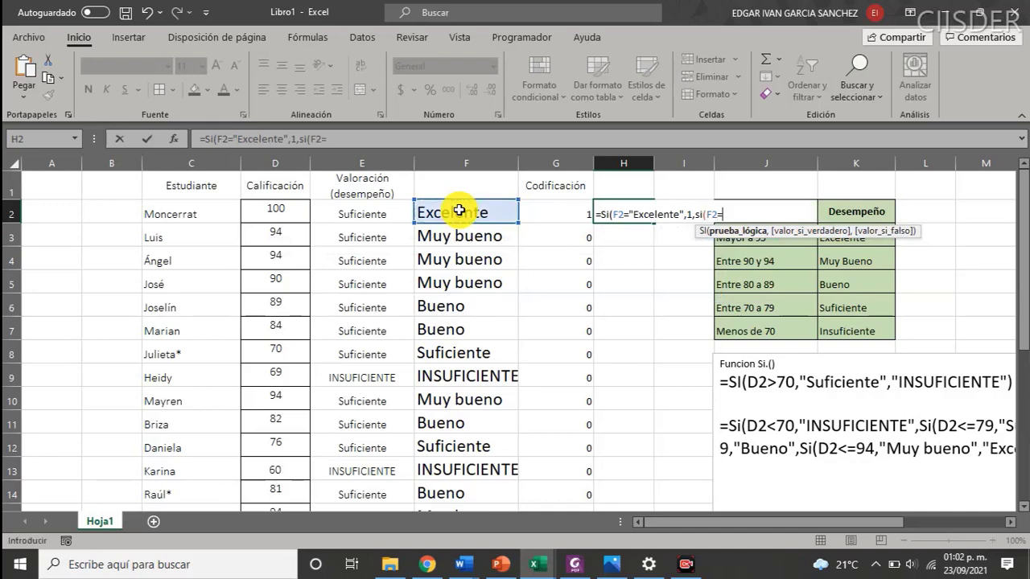
type("\"")
type("Muy")
type(" bueno\"")
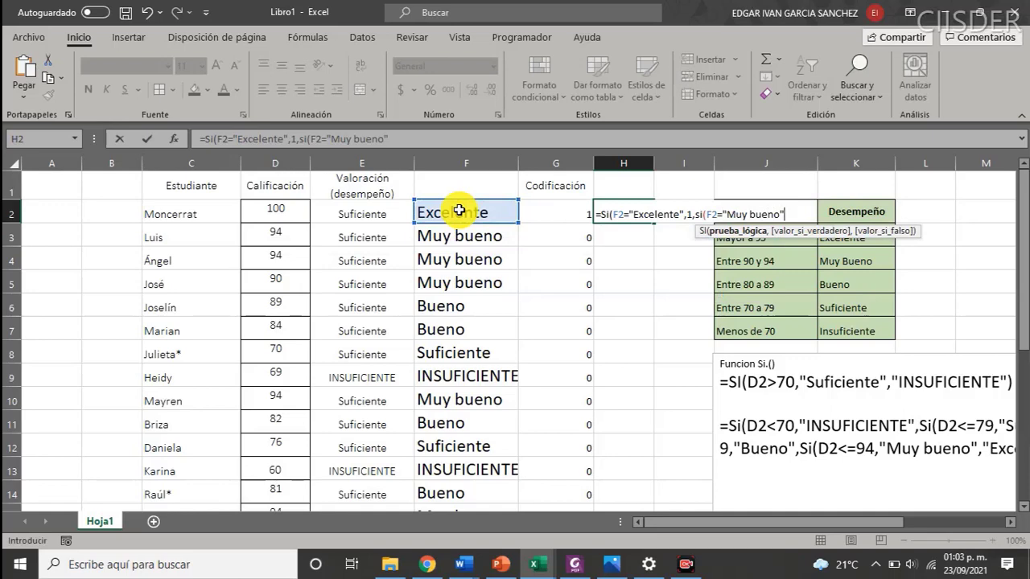
type(",")
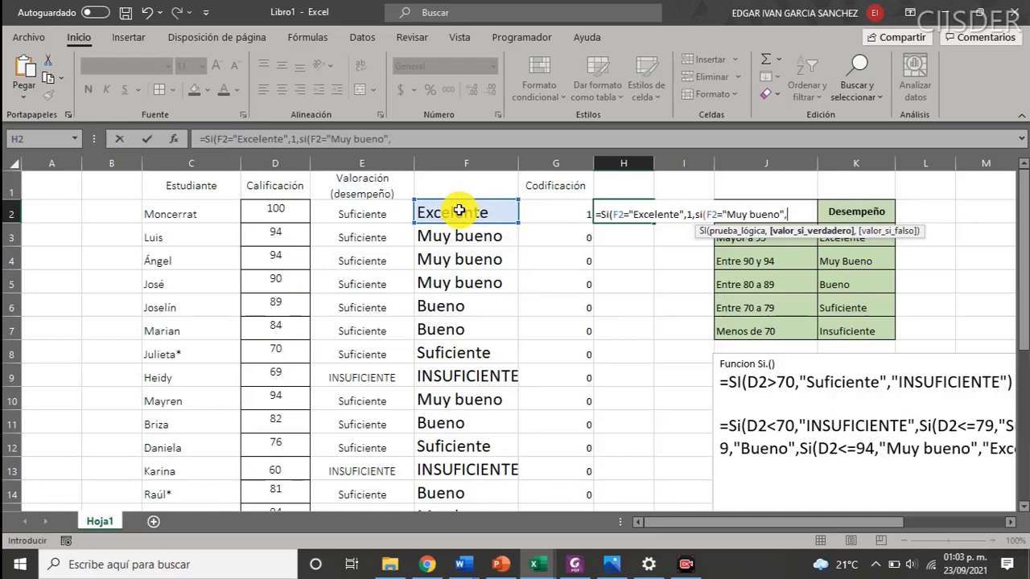
type("2")
type(",")
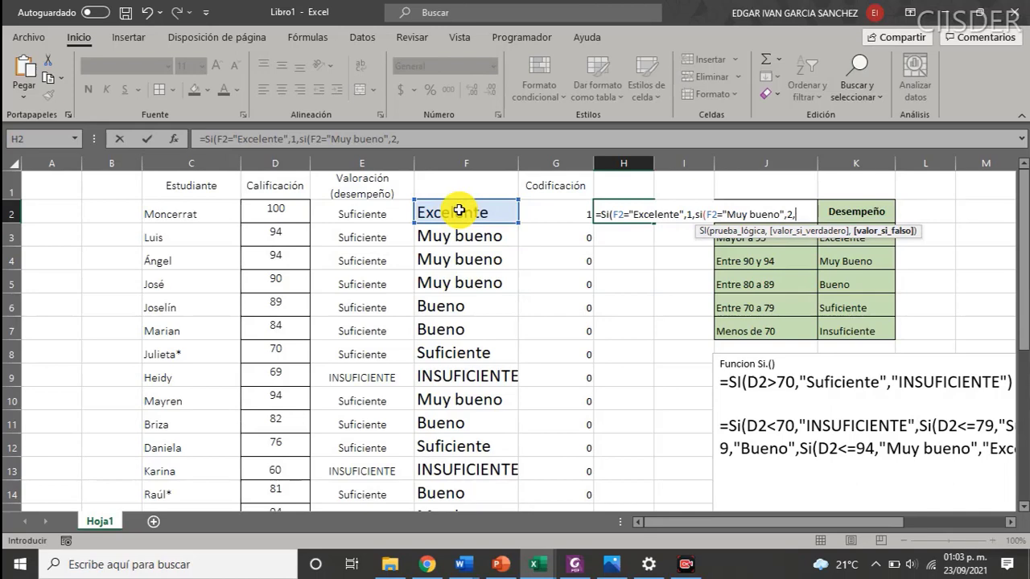
type("si")
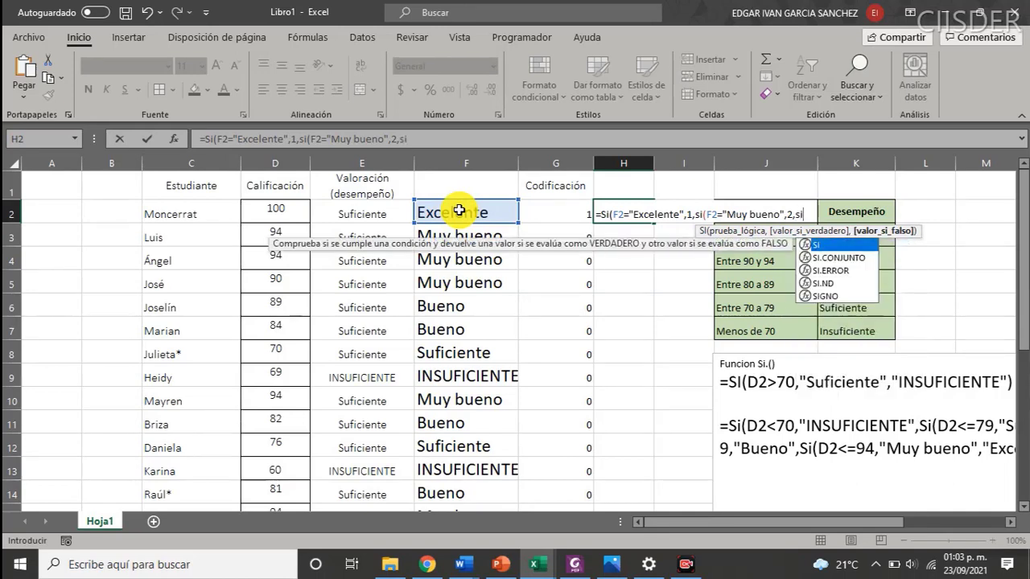
type("(")
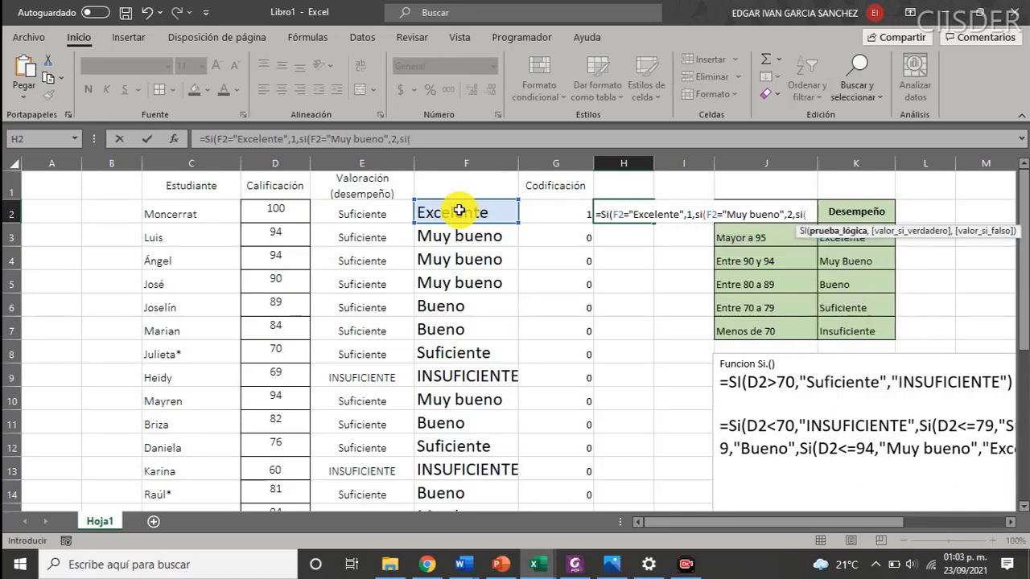
left_click(459, 211)
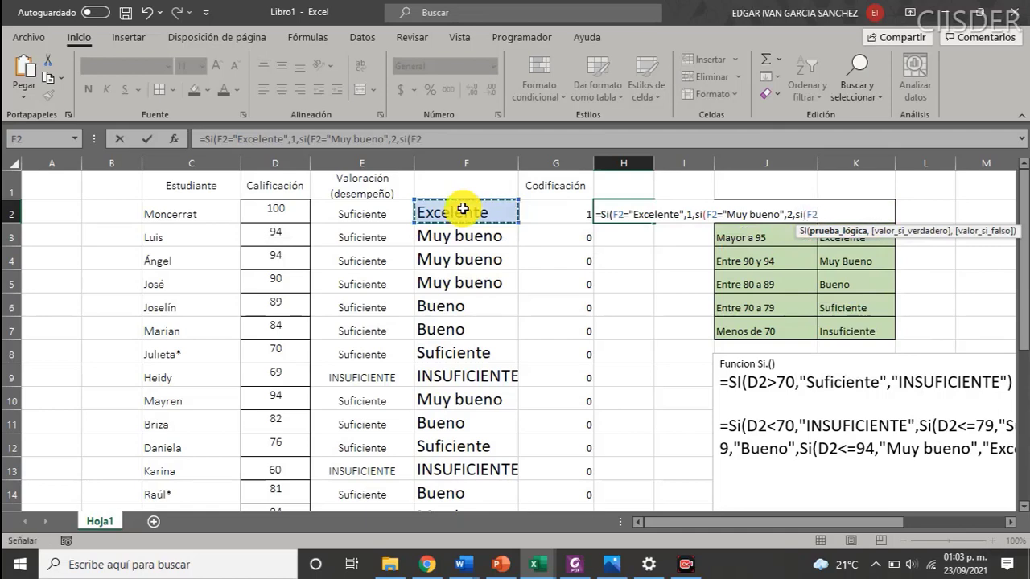
type("=")
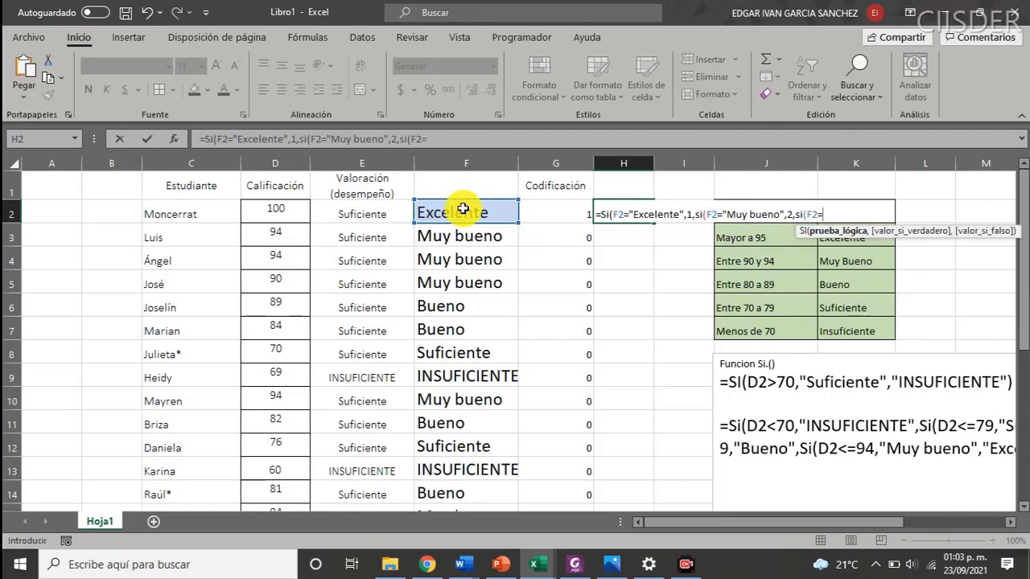
type("B")
type("ueno")
type(",3")
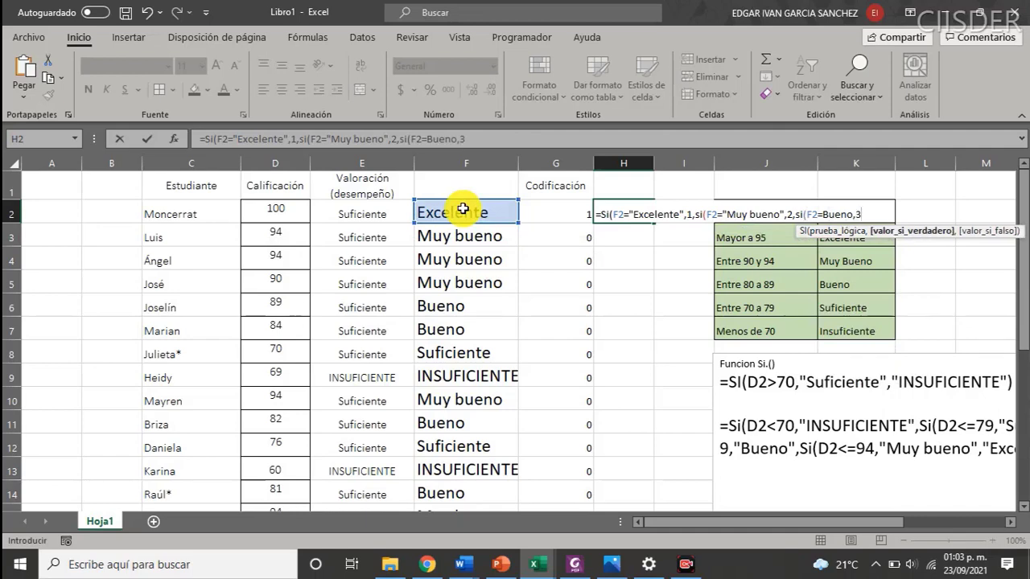
type(",")
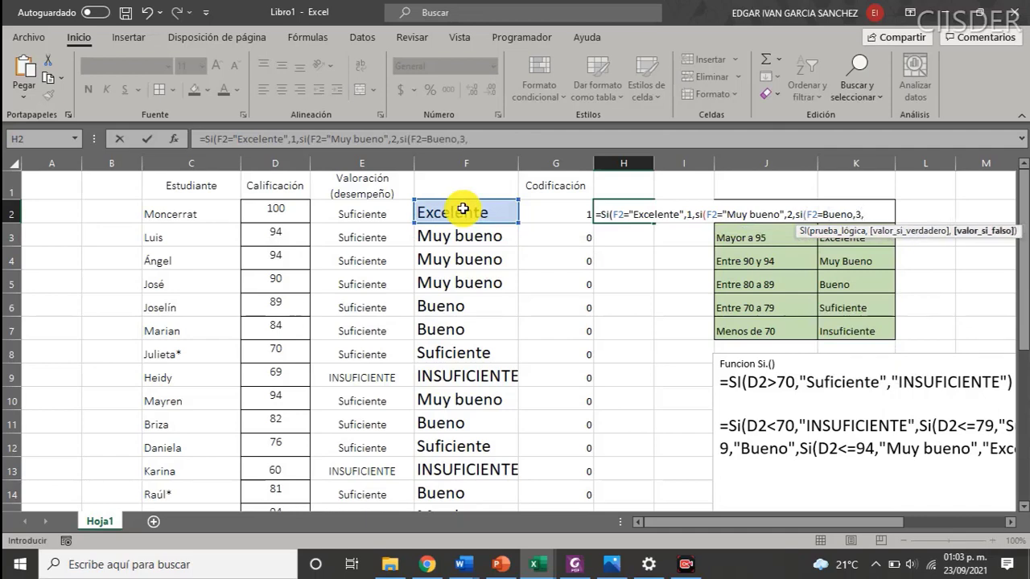
type("4")
type(")")
- Try entering the formula, dismiss the missing-parenthesis warning, then clear H2:H9 of old codes and #¿NOMBRE? errors
key("Return")
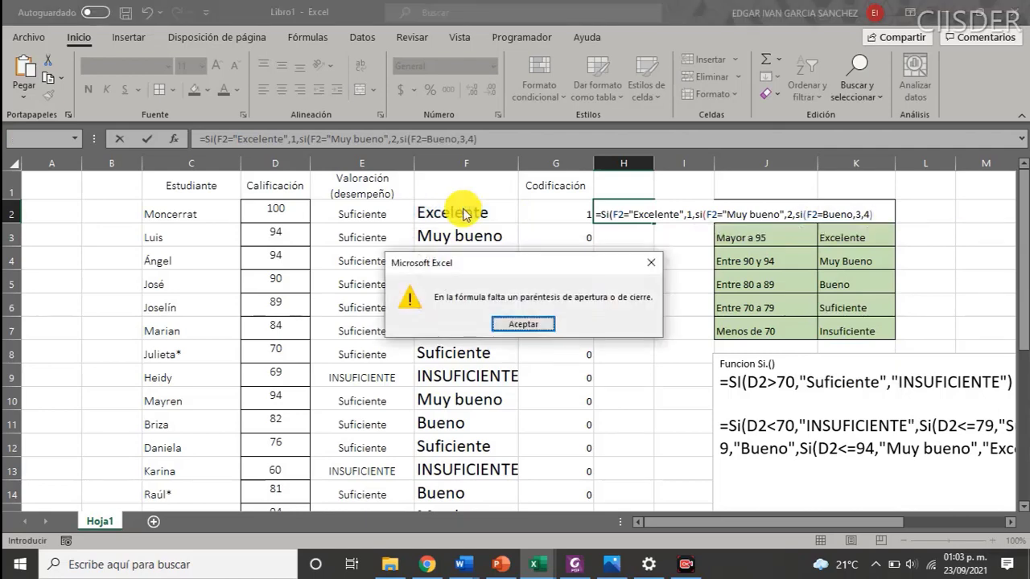
key("Return")
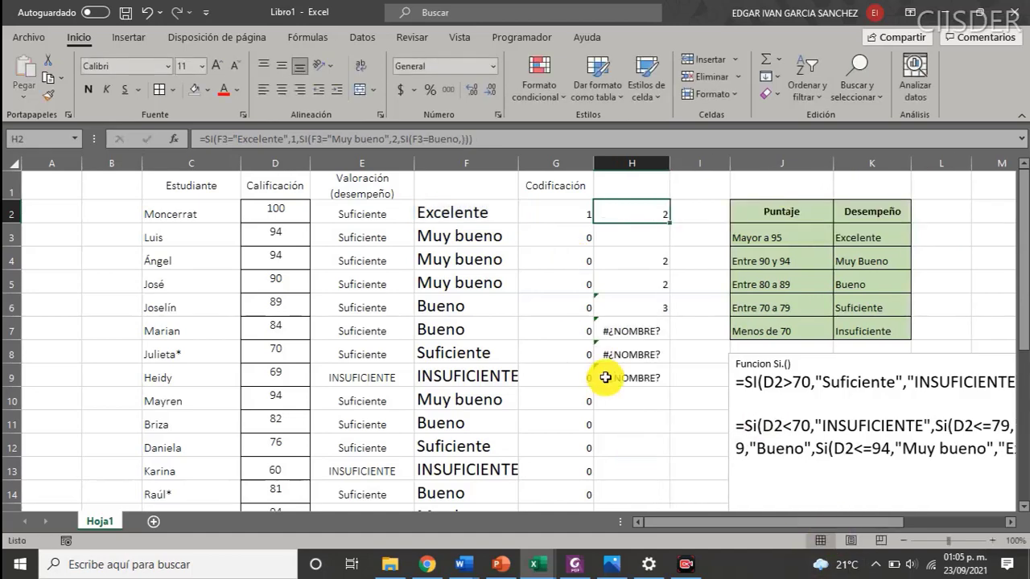
left_click(643, 256)
left_click_drag(646, 214, 658, 385)
key("Delete")
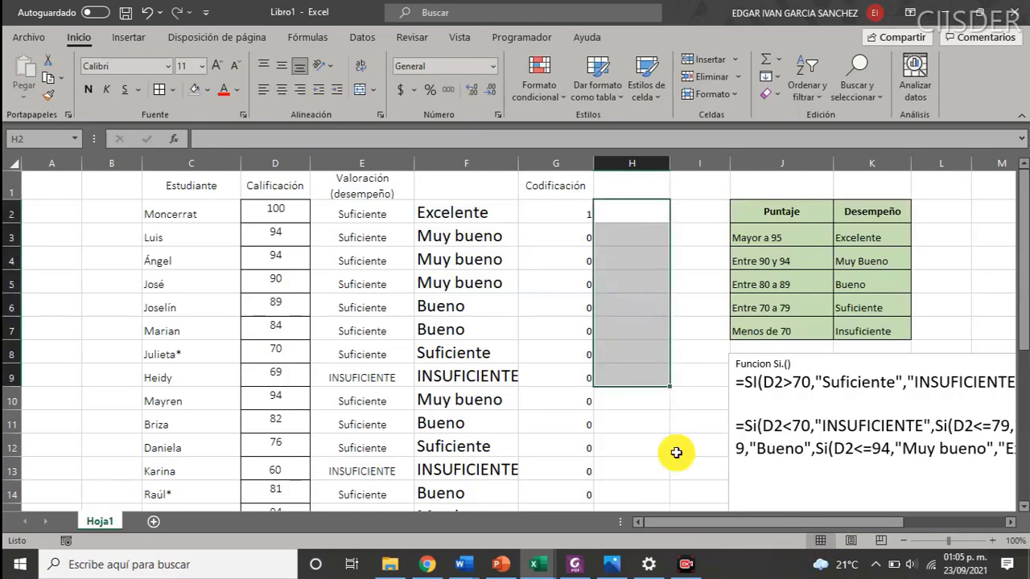
- In H2, begin the formula =si(F2="Excelente",1, correcting the Excelente spelling and quotes
left_click(622, 207)
type("=")
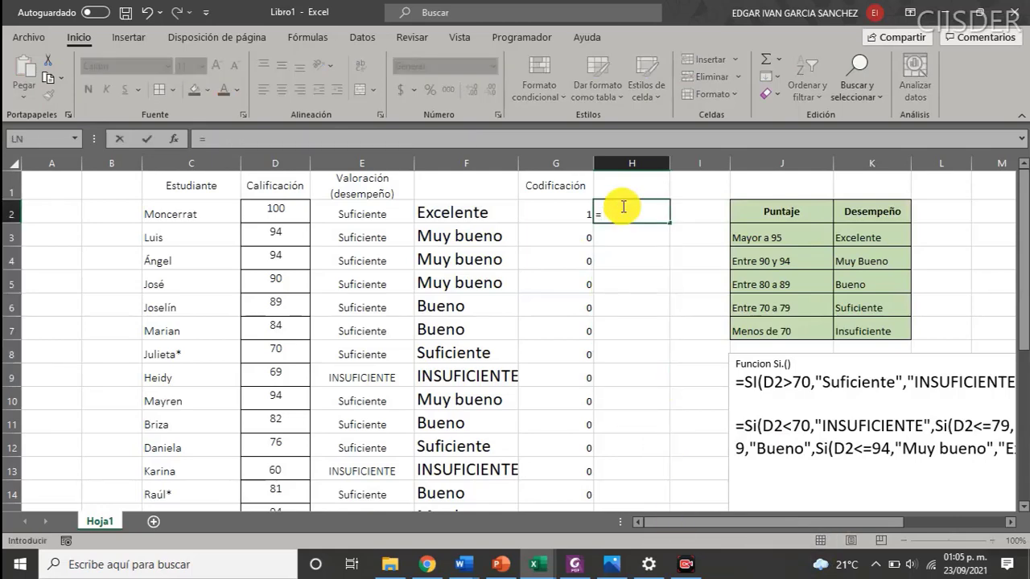
type("si(")
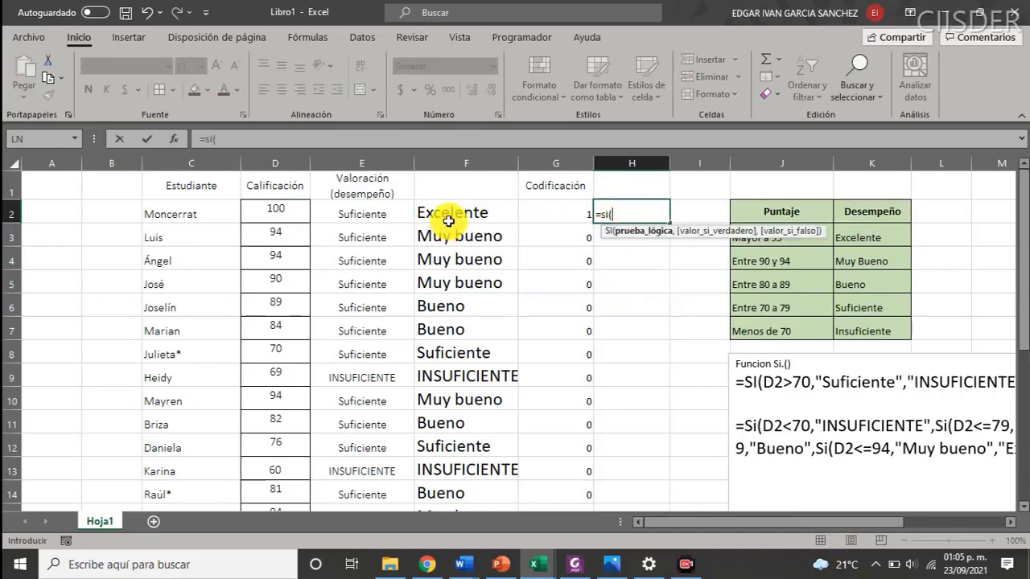
left_click(453, 211)
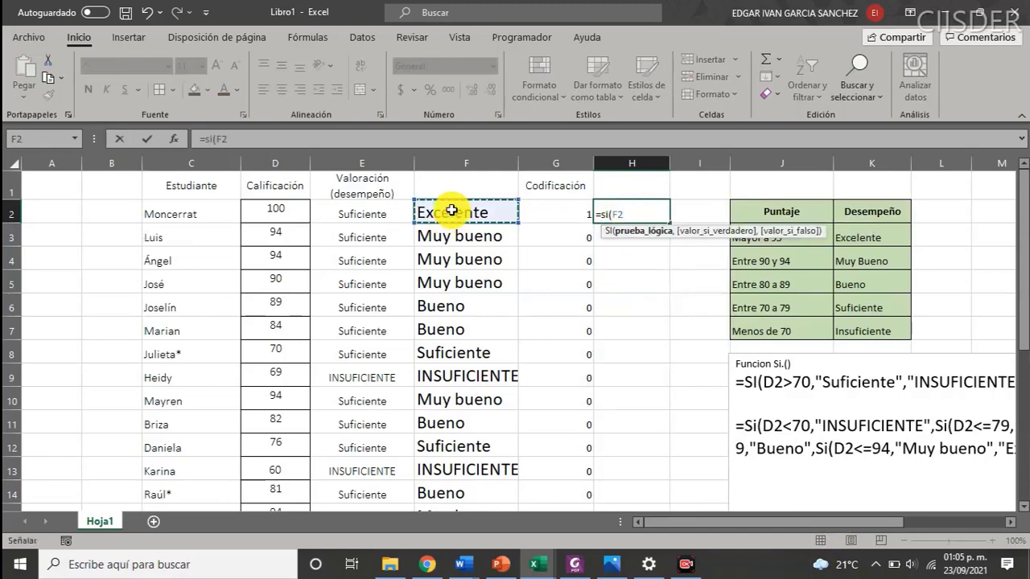
type("=")
type("Excelente")
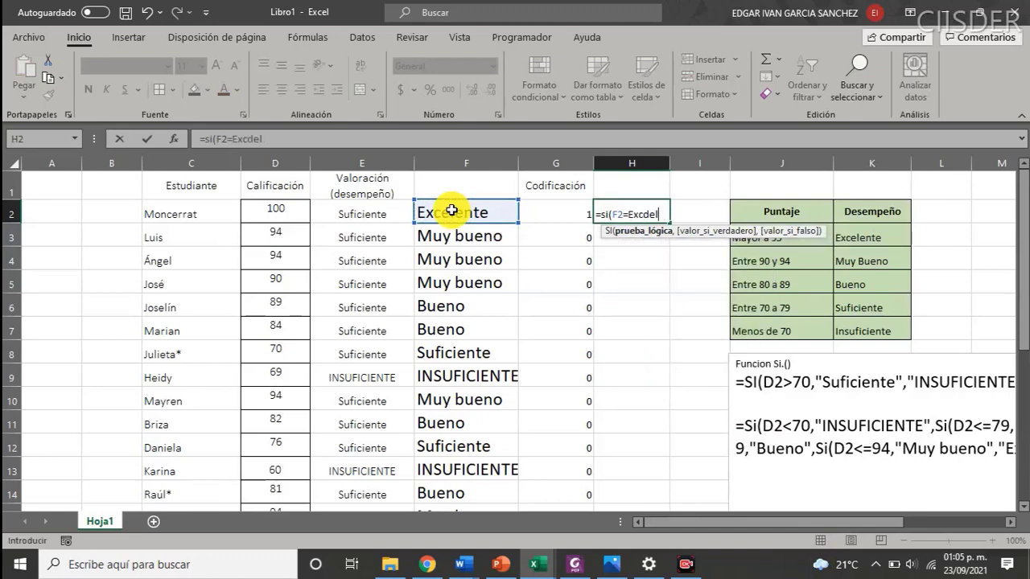
key("BackSpace")
key("BackSpace")
key("BackSpace")
type("elente")
key("BackSpace")
key("BackSpace")
key("BackSpace")
key("BackSpace")
key("BackSpace")
key("BackSpace")
key("BackSpace")
key("BackSpace")
key("BackSpace")
type("Excelente")
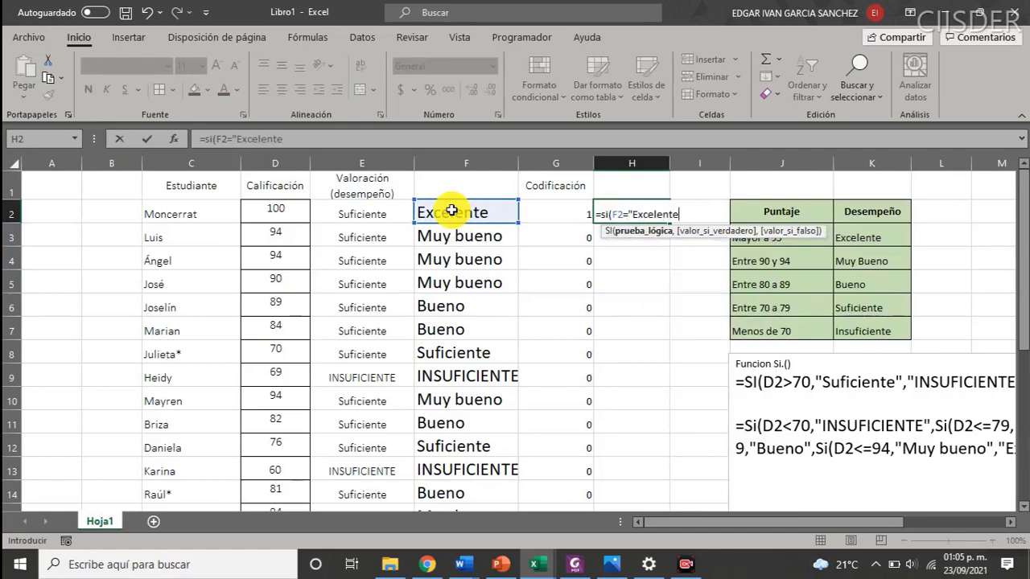
type("\"")
type(",1")
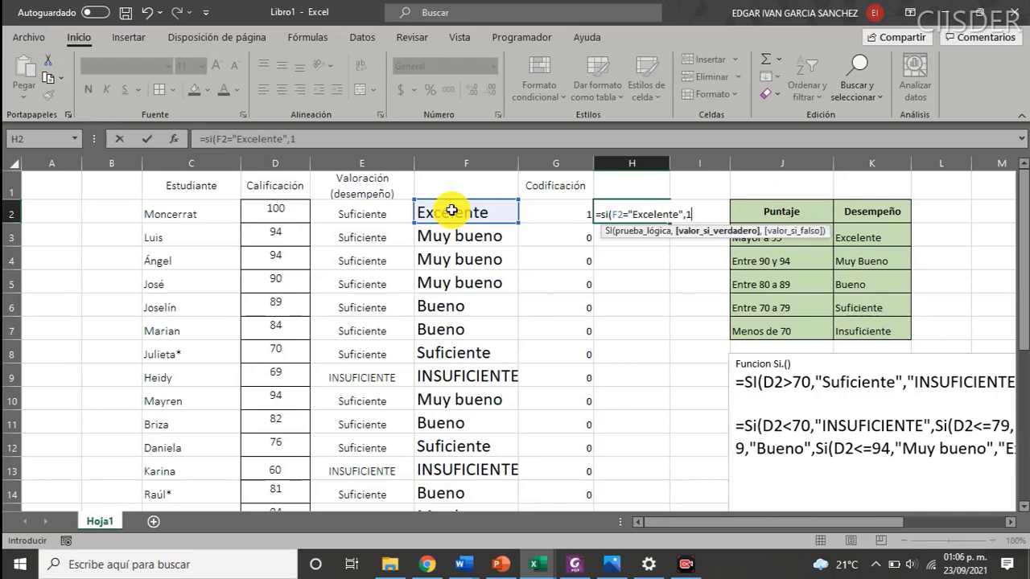
type(",s")
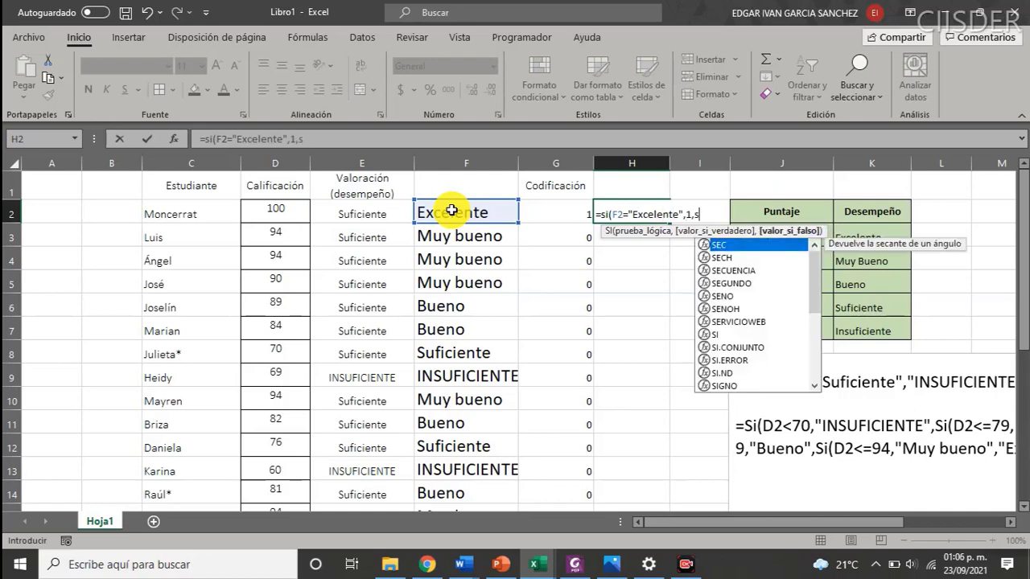
type("i(")
- Add the nested conditions F2="Muy bueno" gives 2 and F2="Bueno" gives 3, else 4
left_click(449, 212)
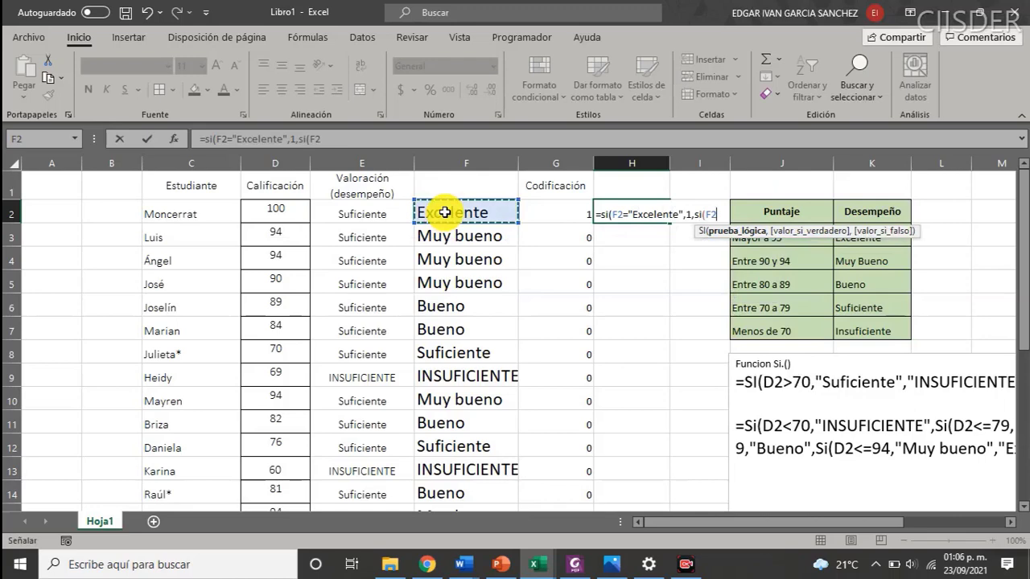
type("=")
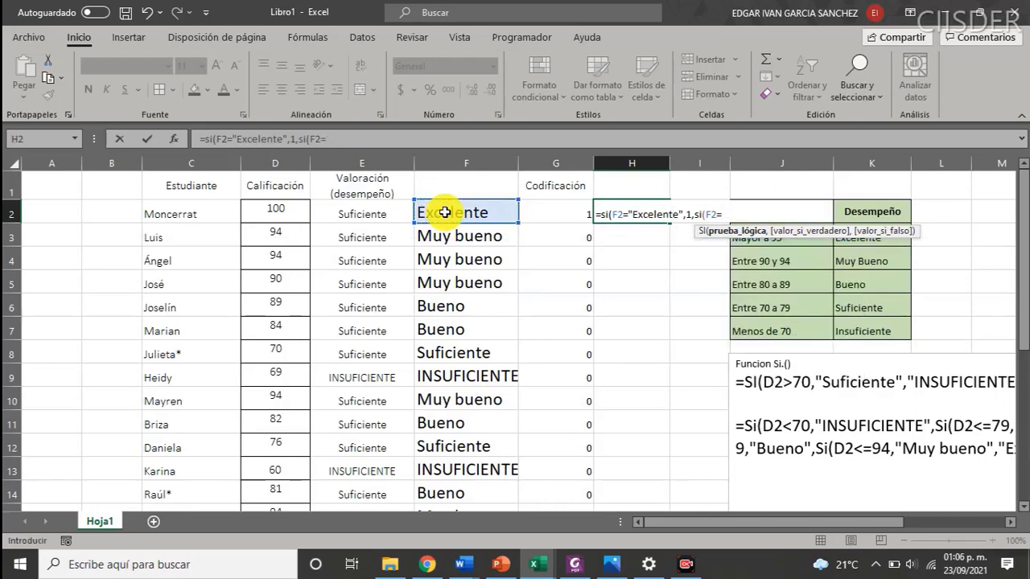
type("\"")
type("Muy bueno")
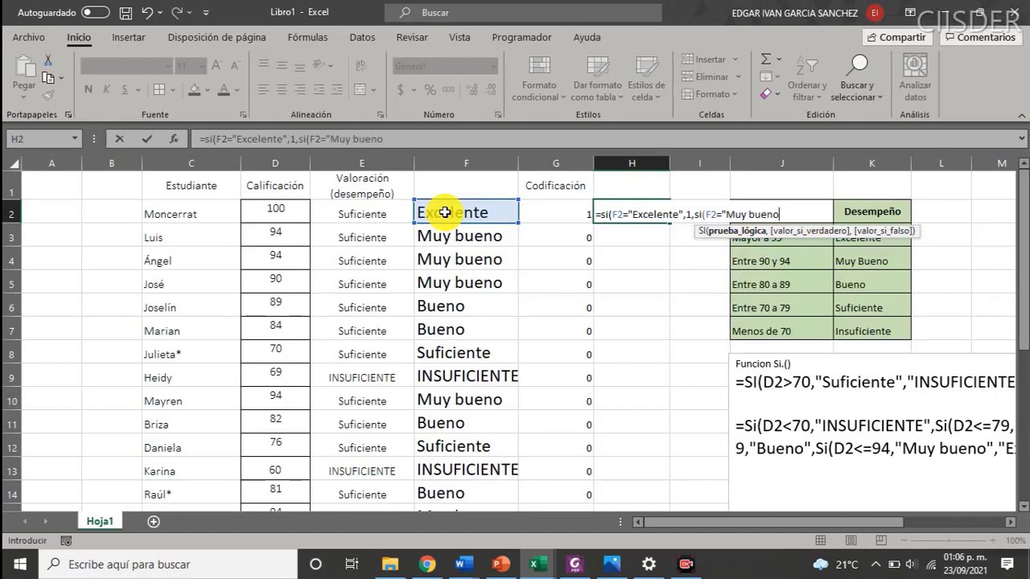
type("\",2")
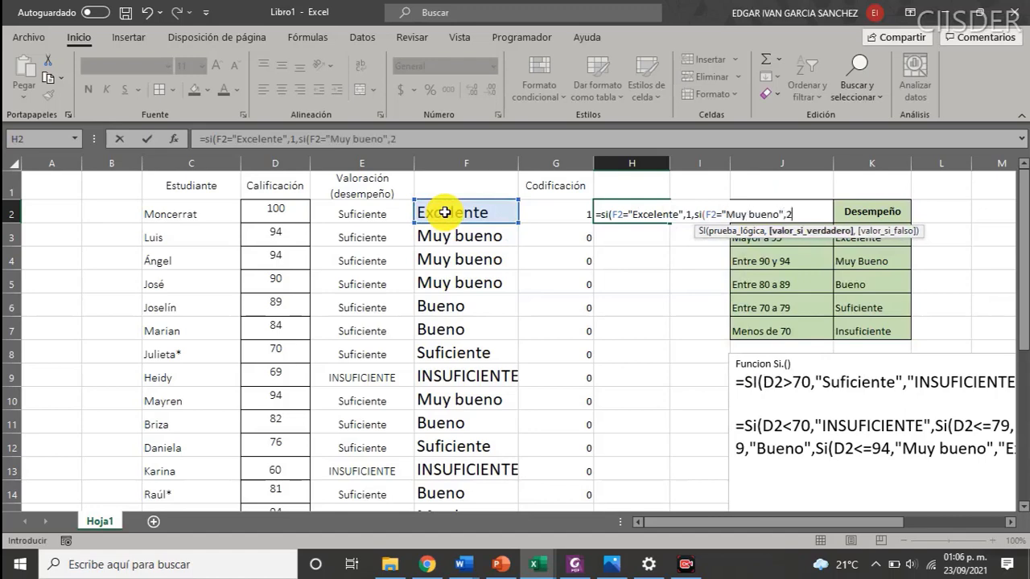
type(",")
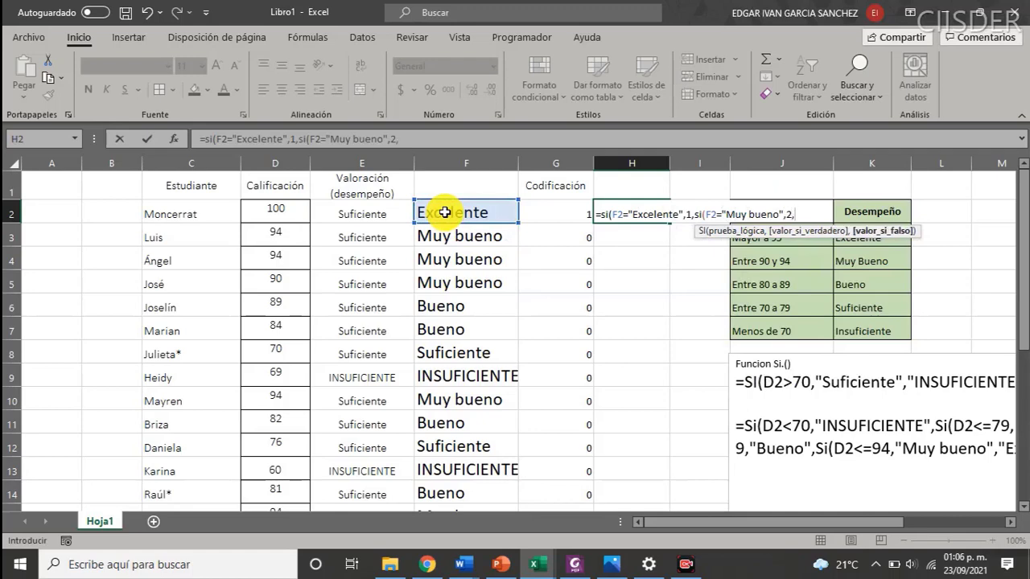
type("Si(")
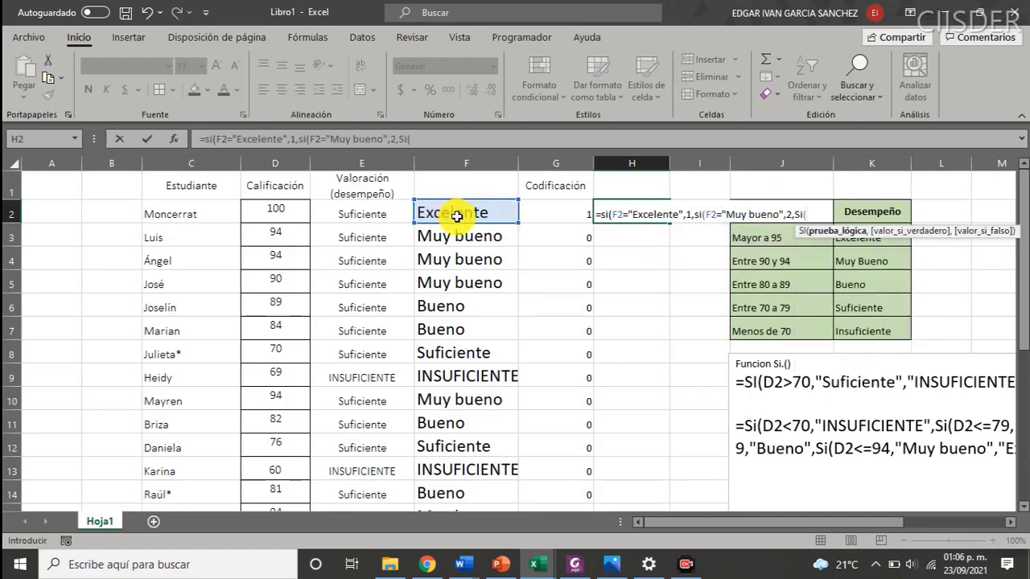
left_click(456, 215)
type("=")
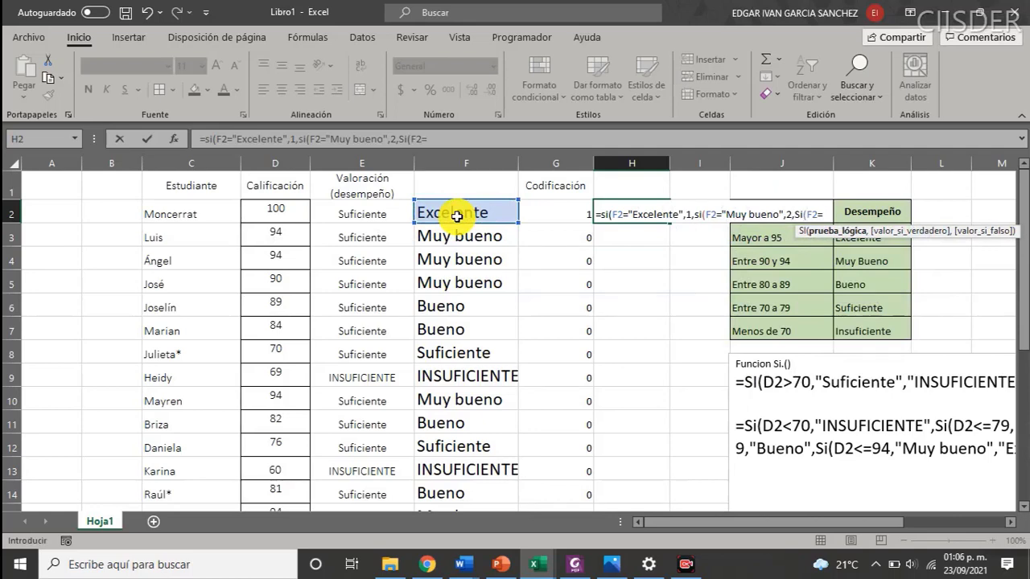
type("Bueno")
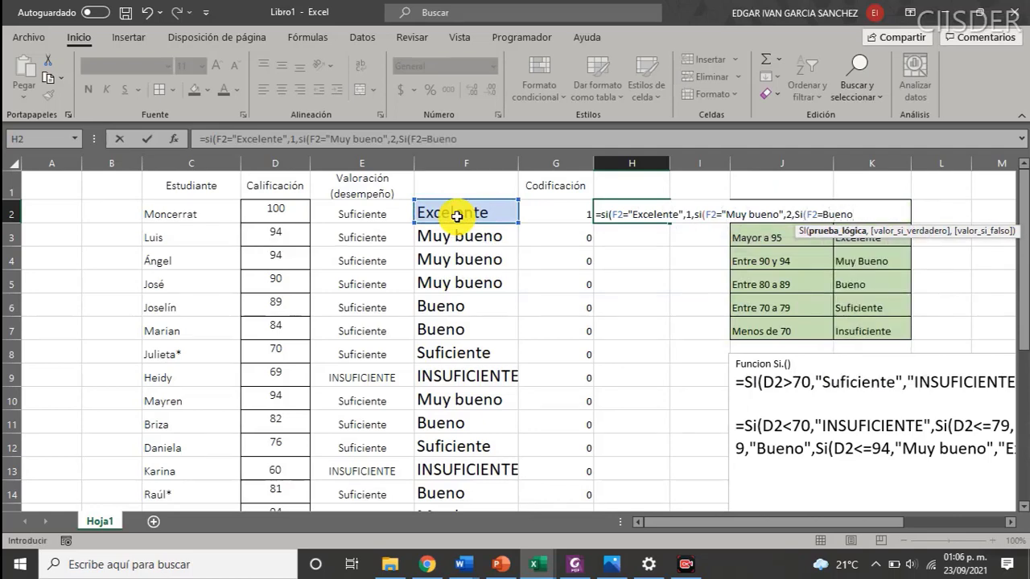
key("BackSpace")
key("BackSpace")
key("BackSpace")
key("BackSpace")
key("BackSpace")
type("\"")
type("Bueno\"")
type(",3")
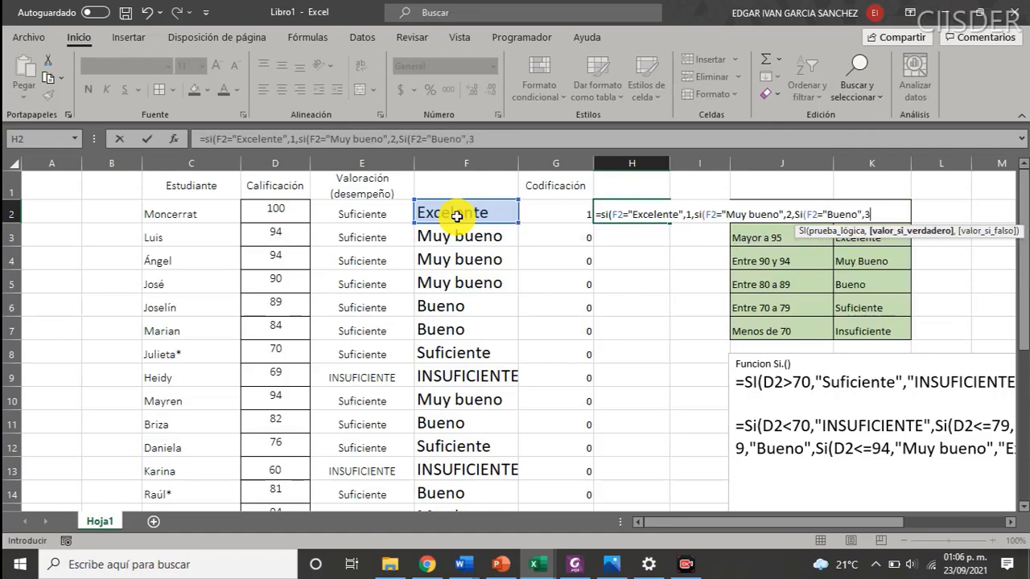
type(",4")
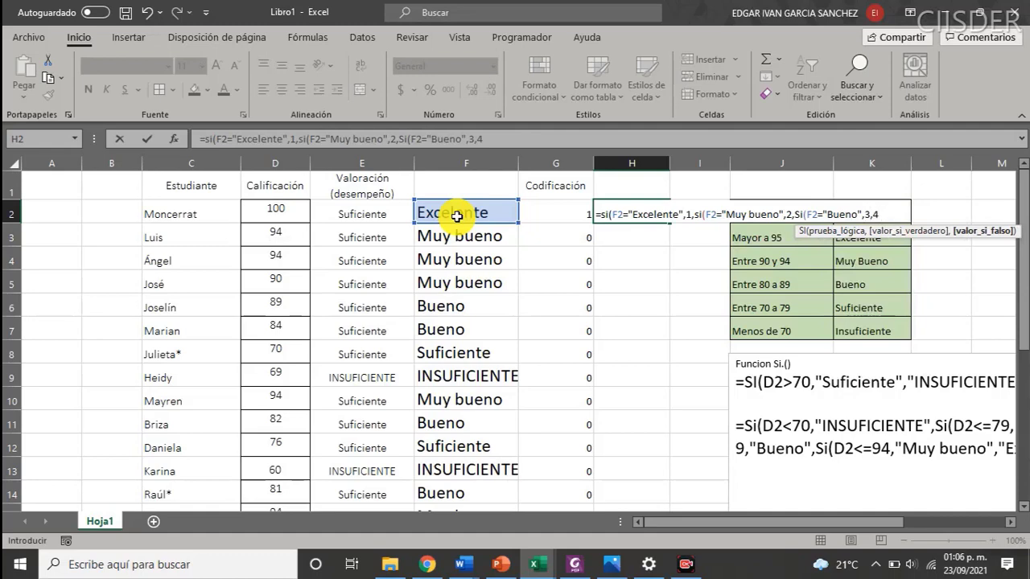
- Close the H2 formula's parenthesis, enter it, and accept Excel's suggested correction
type(")")
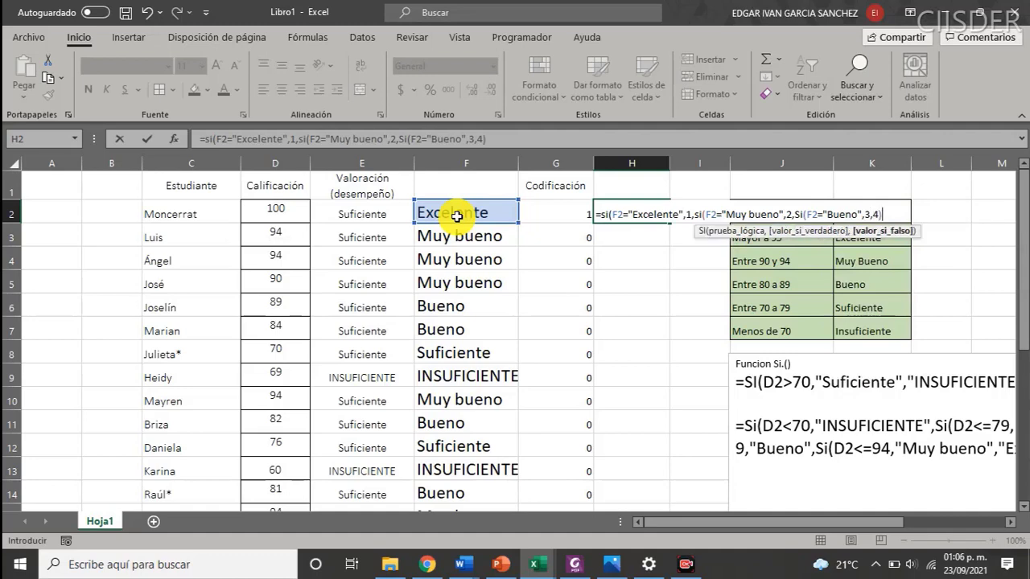
key("Return")
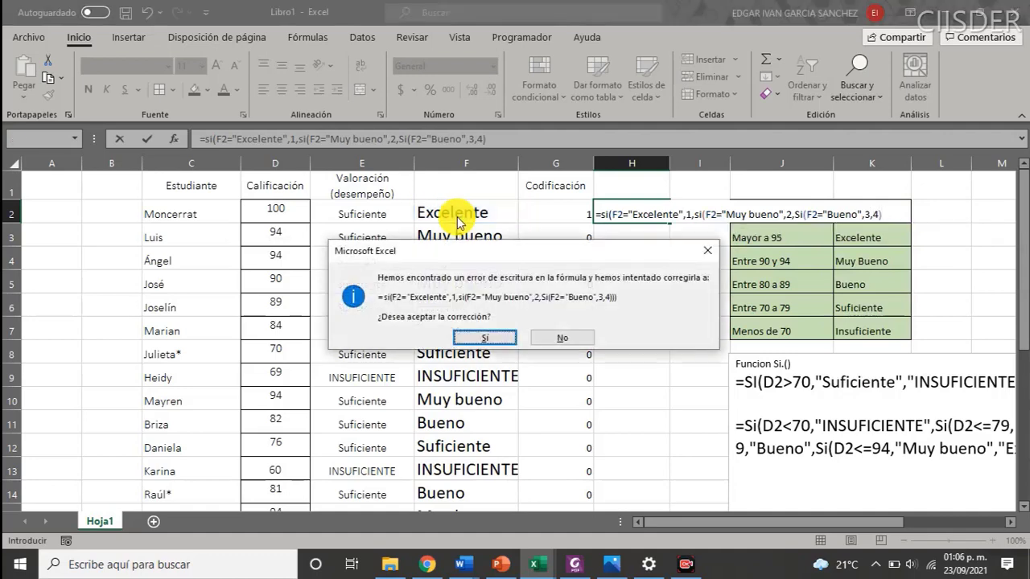
key("Return")
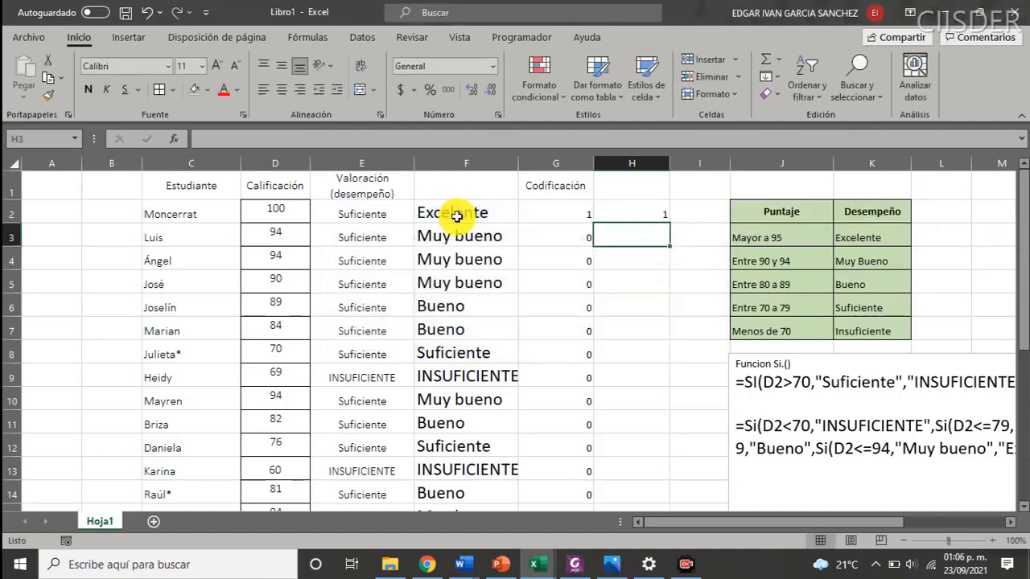
- Fill the H2 coding formula down to H24 and compare it with the F2 formula
left_click(660, 213)
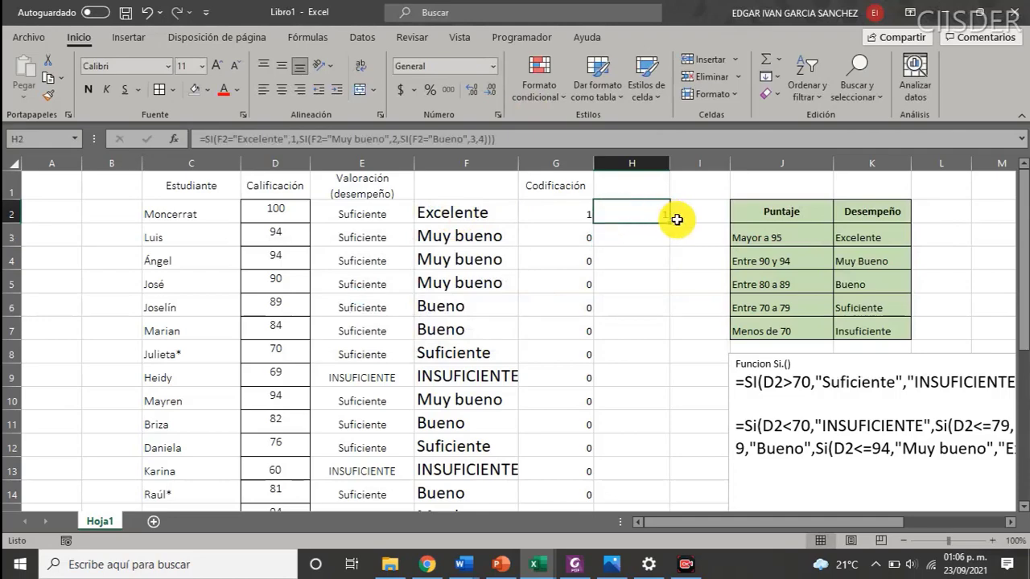
mouse_move(669, 221)
left_mouse_down()
mouse_move(632, 575)
mouse_move(658, 397)
left_mouse_up()
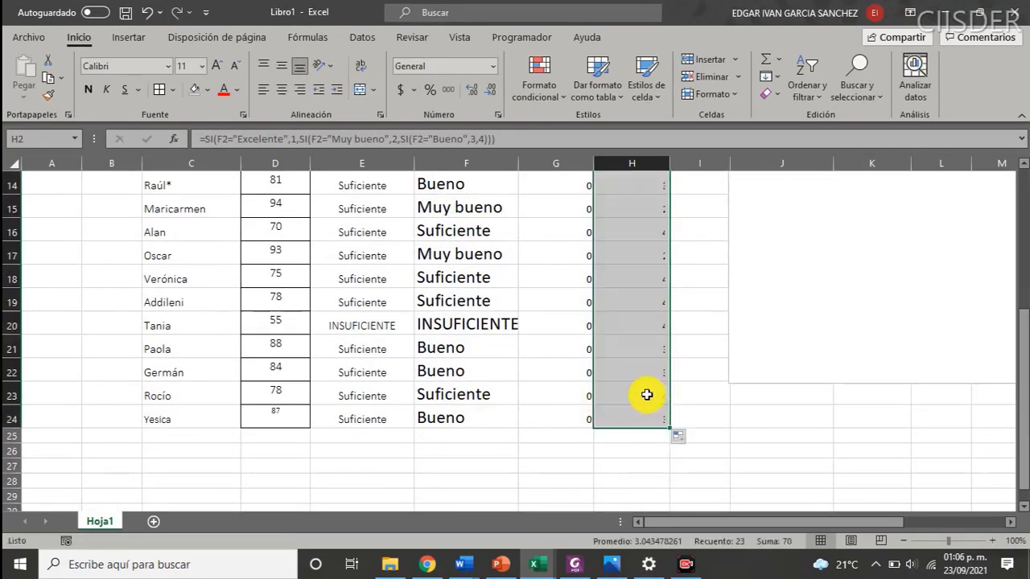
scroll(644, 391, "up", 3)
scroll(641, 389, "up", 2)
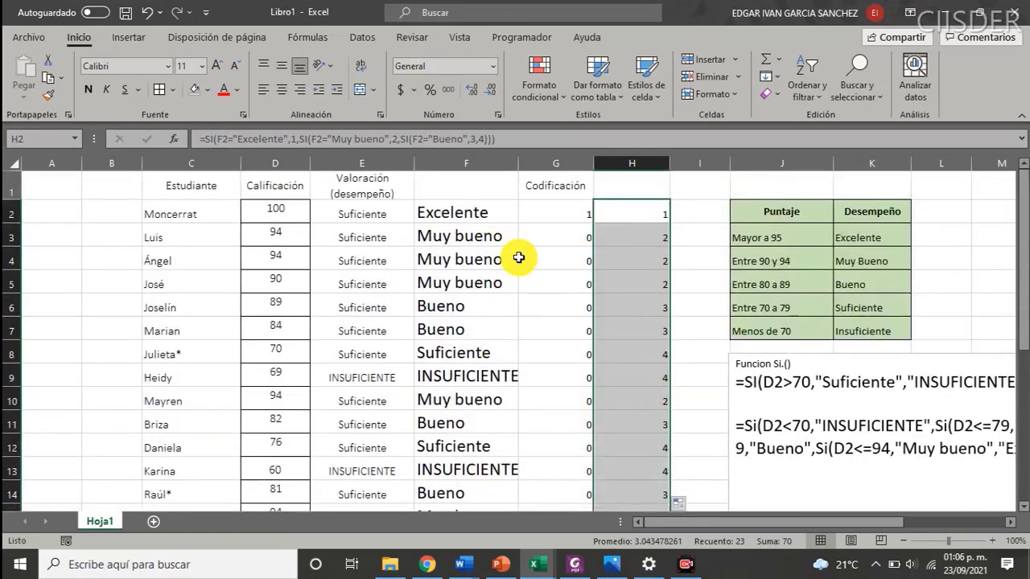
left_click(448, 215)
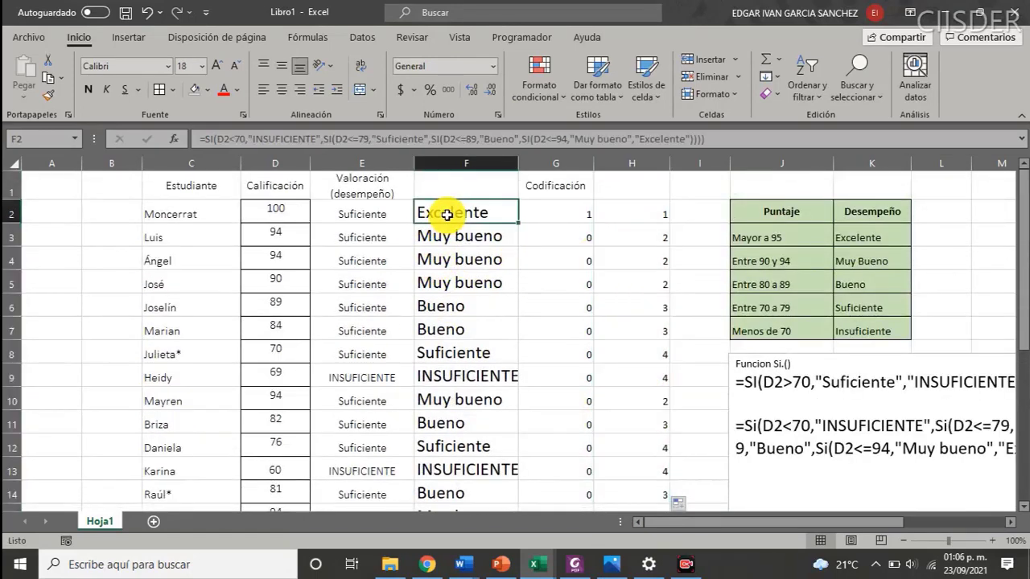
left_click(631, 219)
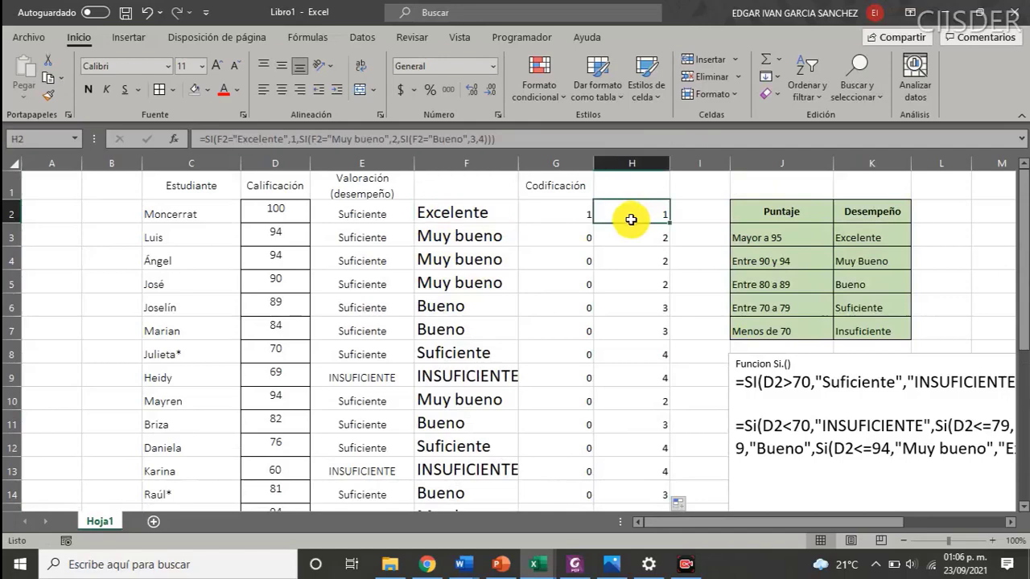